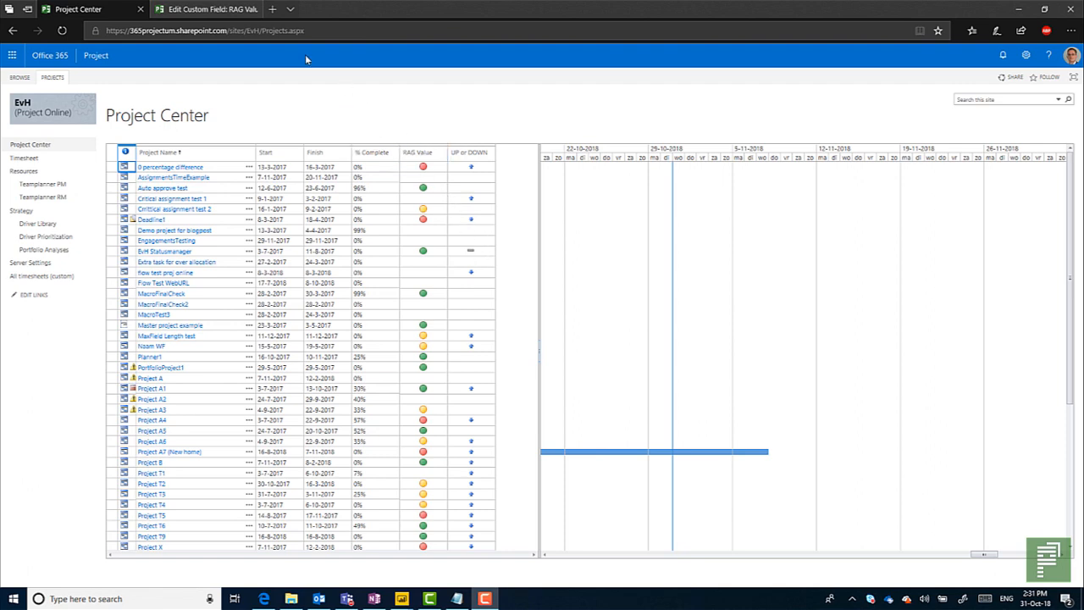
Review the RAG Value custom field's settings, including its lookup table, default value and graphical indicators.
click(211, 9)
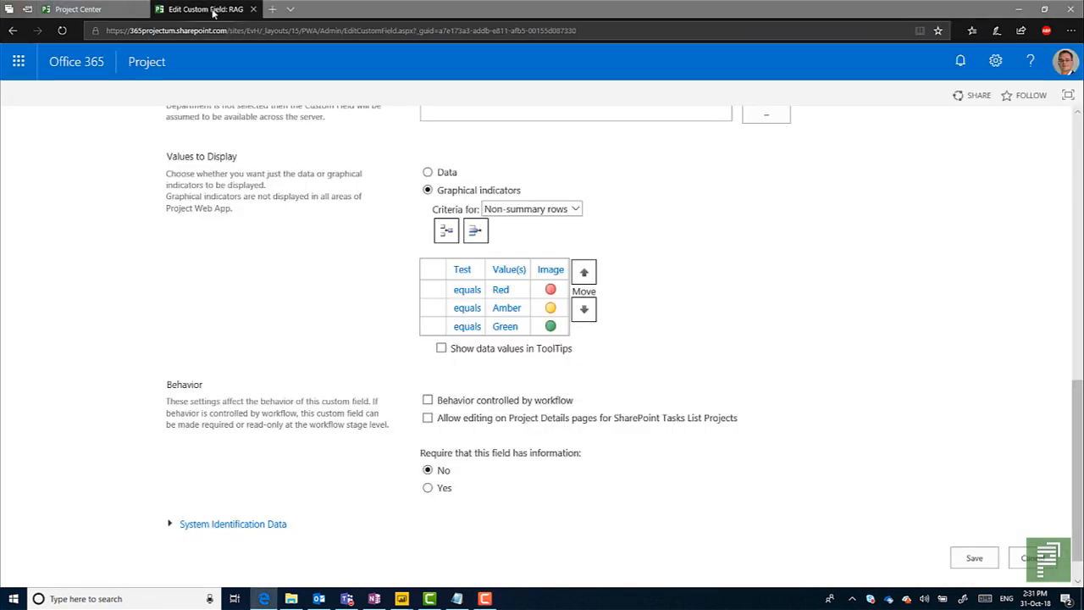
scroll(310, 155, up, 10)
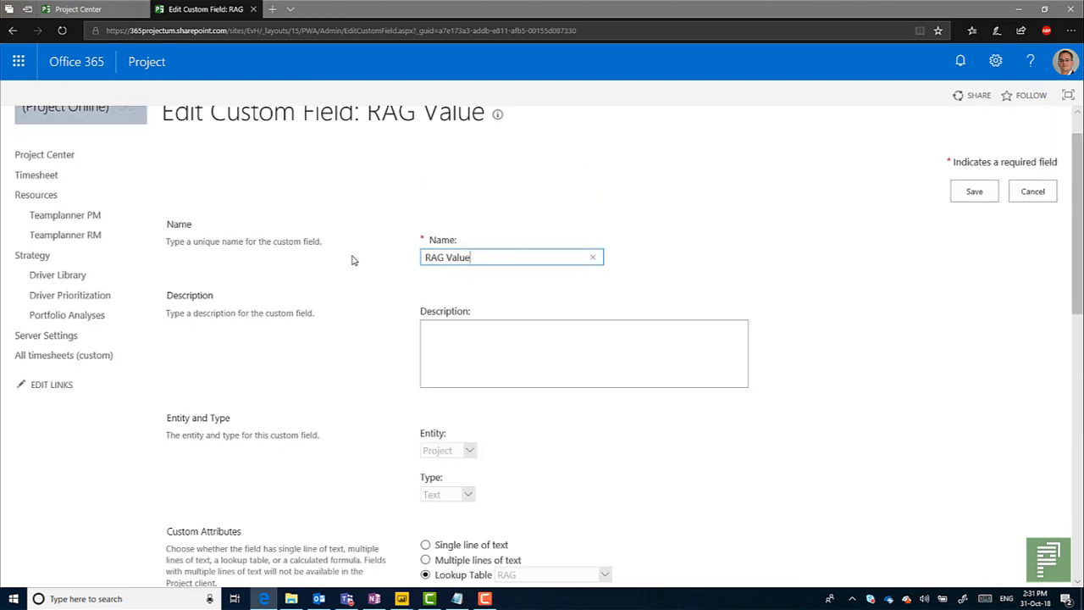
scroll(353, 259, down, 3)
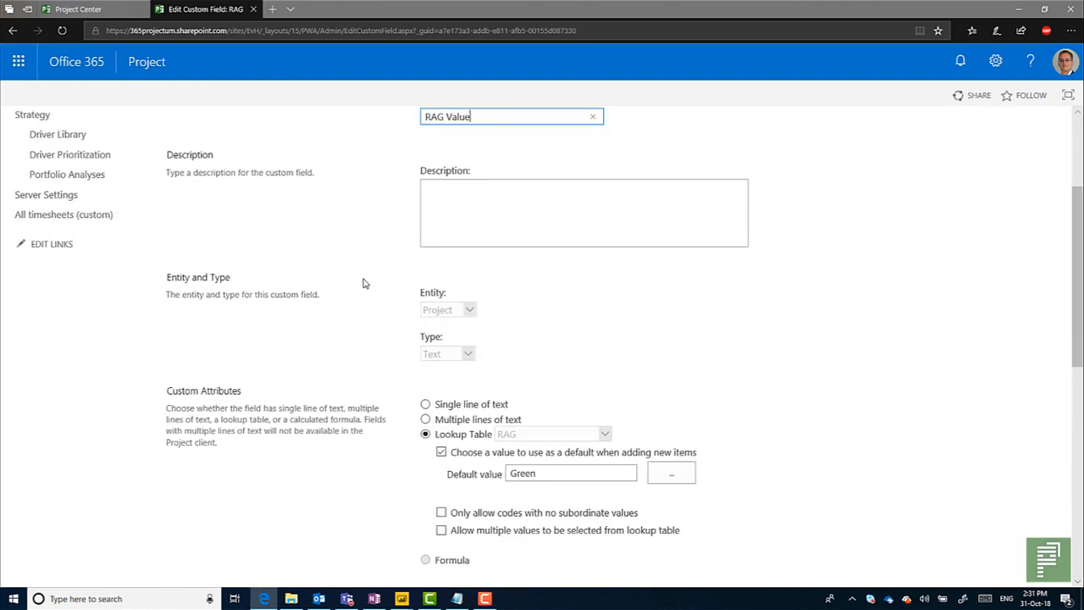
scroll(364, 283, down, 2)
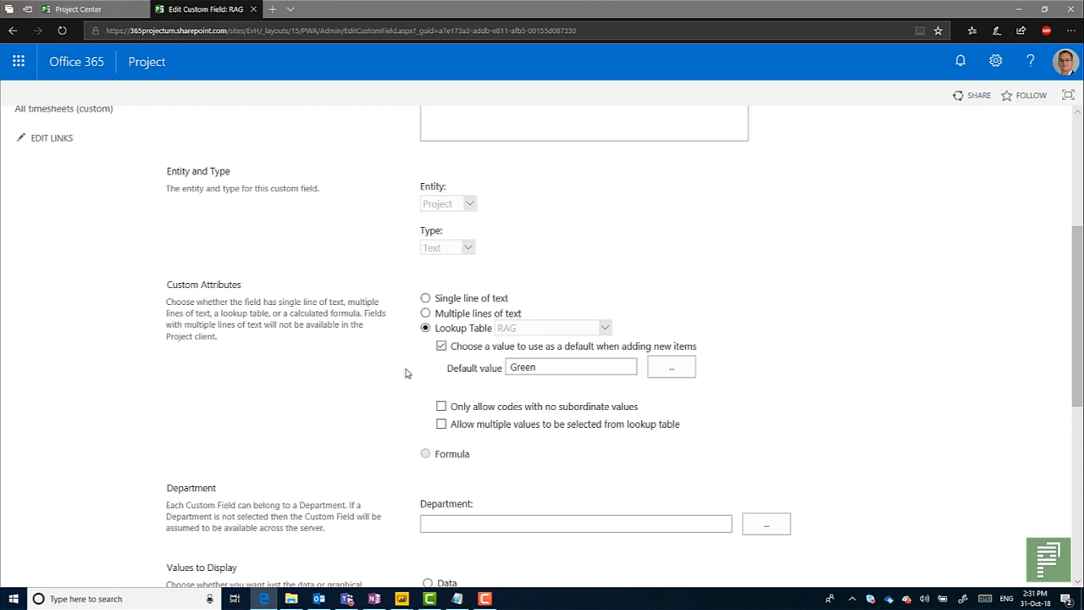
scroll(422, 386, down, 3)
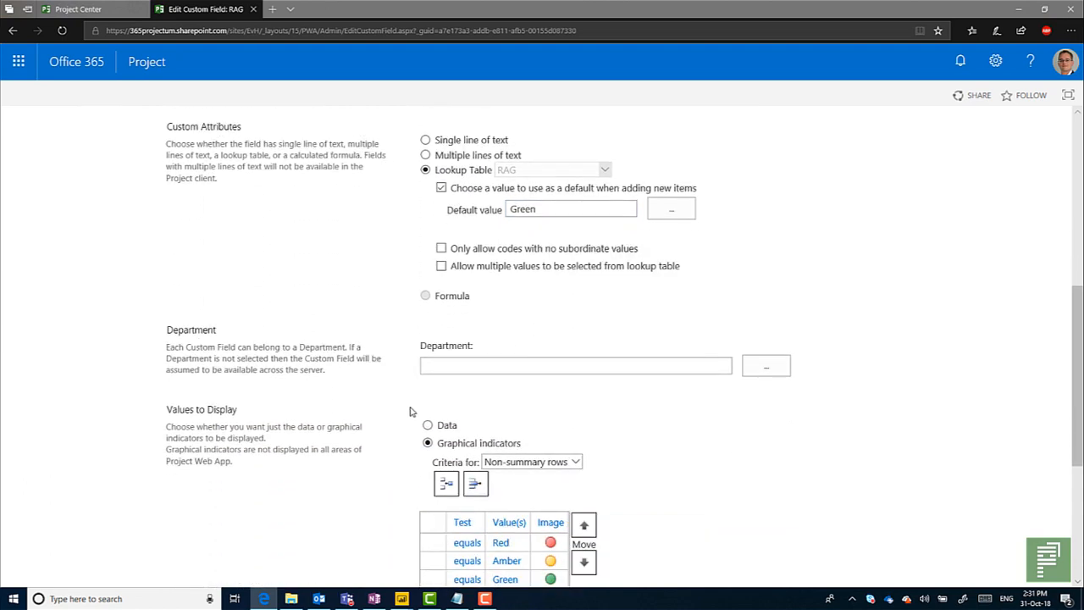
scroll(187, 335, up, 1)
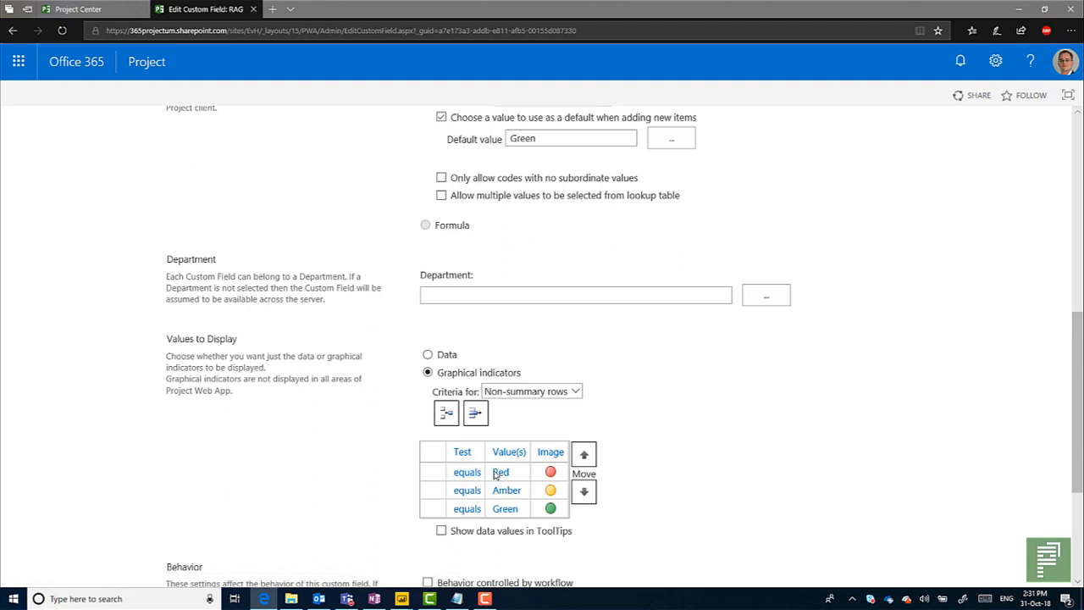
scroll(390, 457, down, 1)
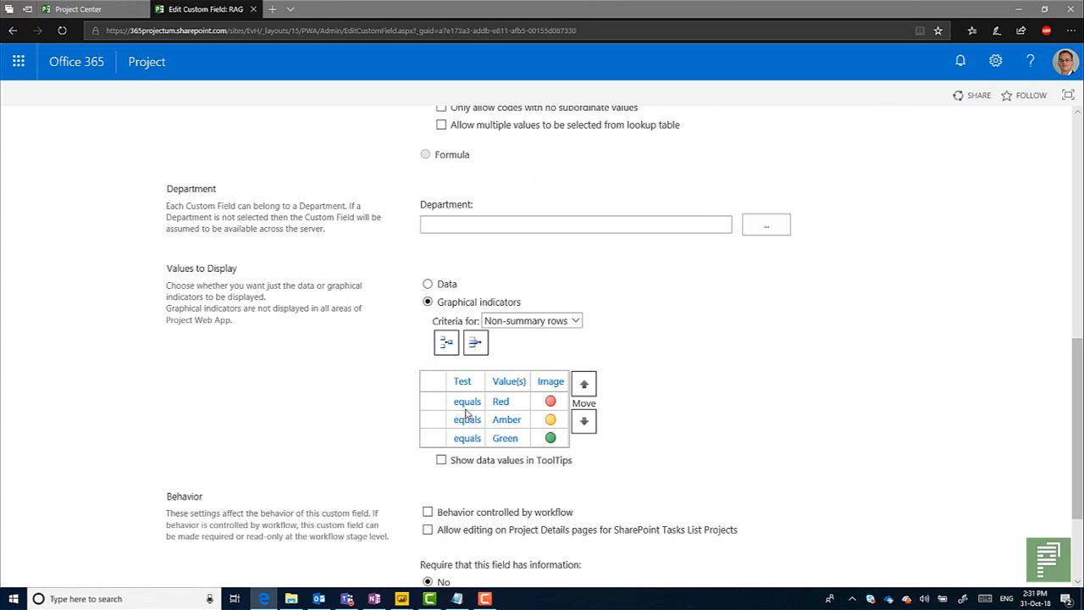
Browse the available images for the Red graphical indicator and choose the red circle.
click(552, 401)
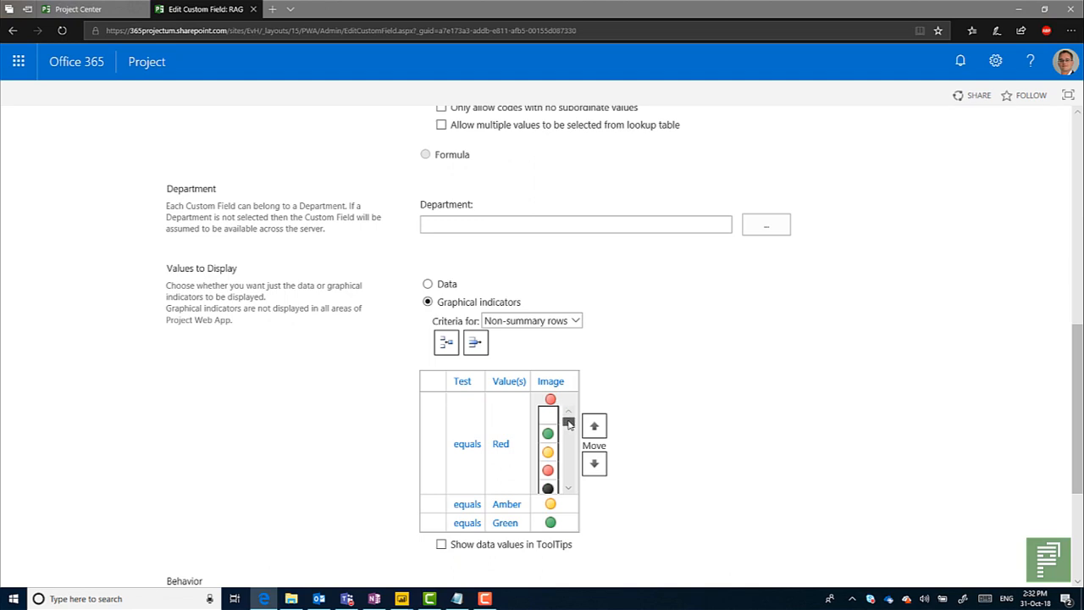
mouse_move(569, 424)
mouse_down()
mouse_move(570, 482)
mouse_move(569, 422)
mouse_up()
click(433, 410)
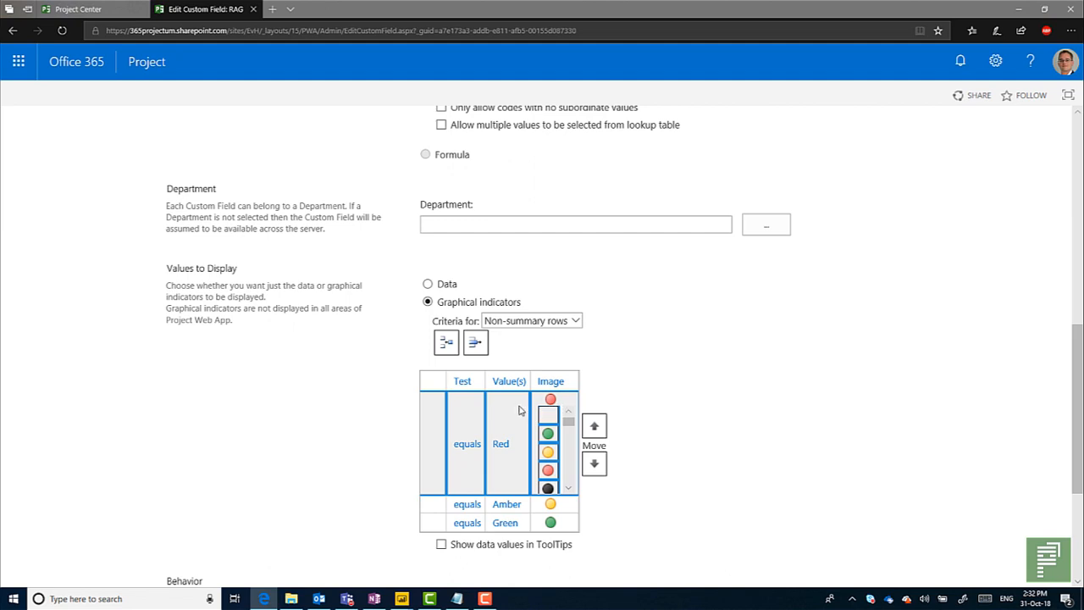
click(455, 419)
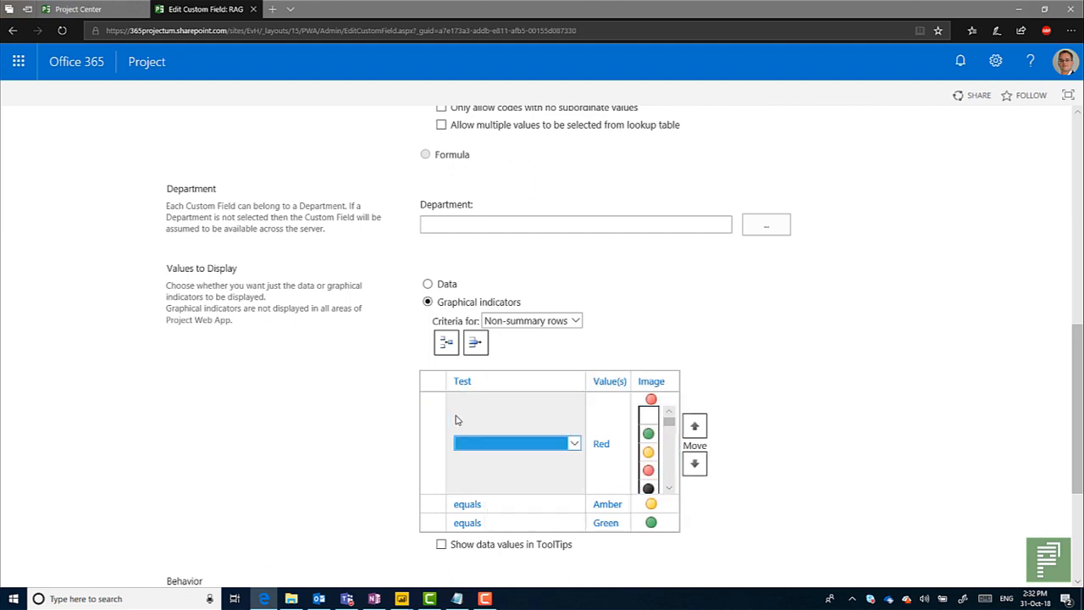
click(383, 442)
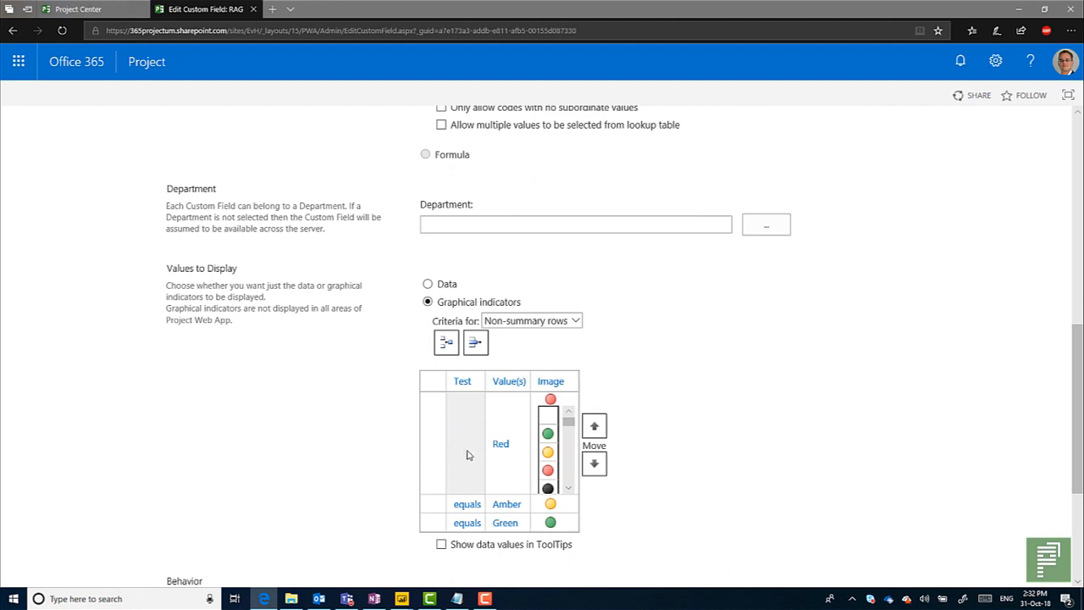
click(513, 428)
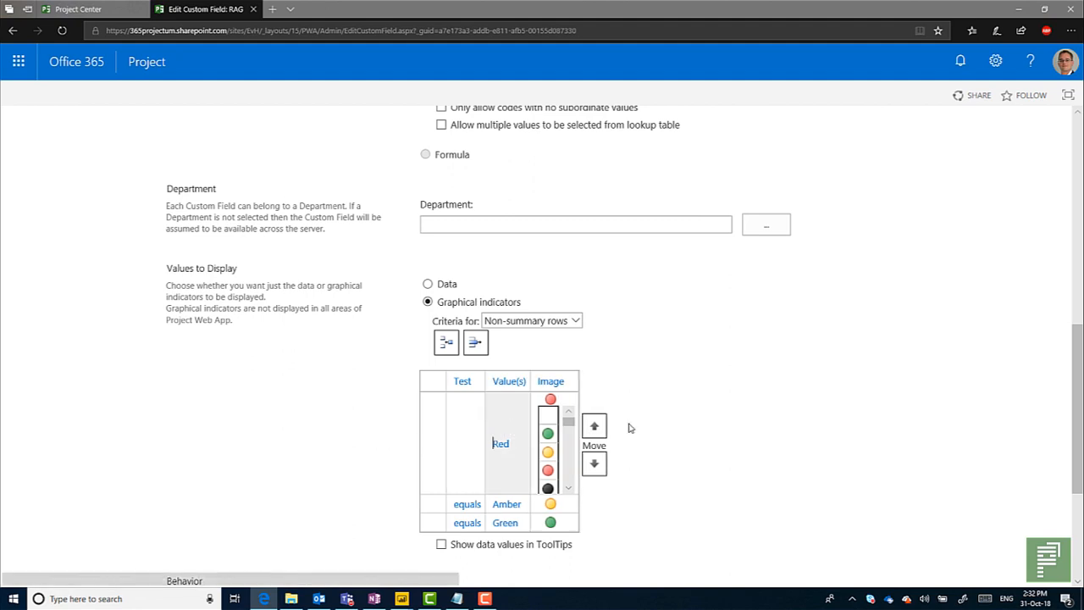
click(569, 406)
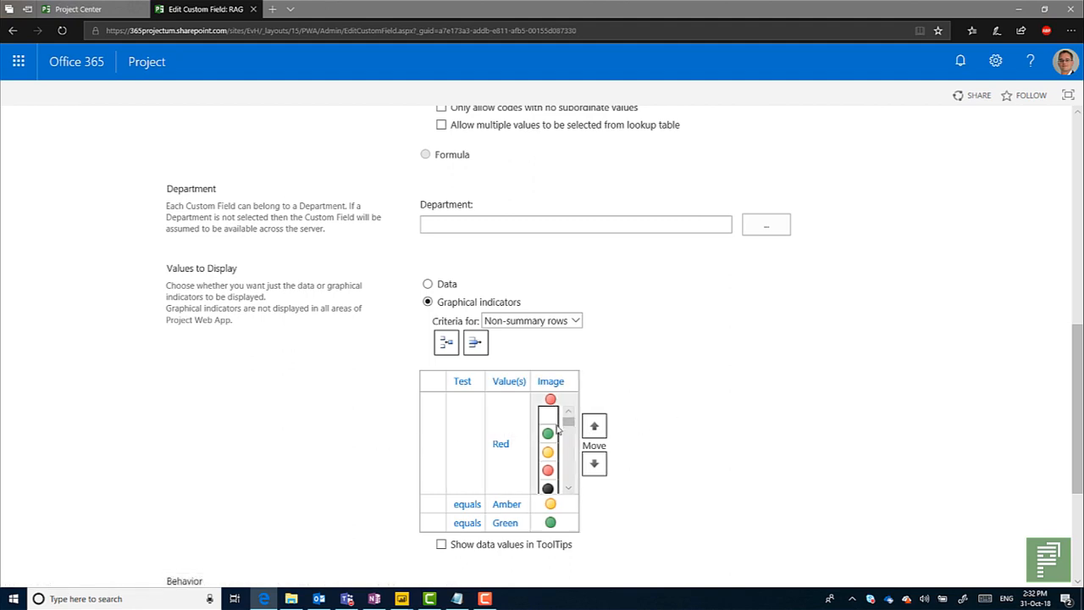
click(548, 470)
Set the test of the Red graphical indicator row to equals.
click(466, 404)
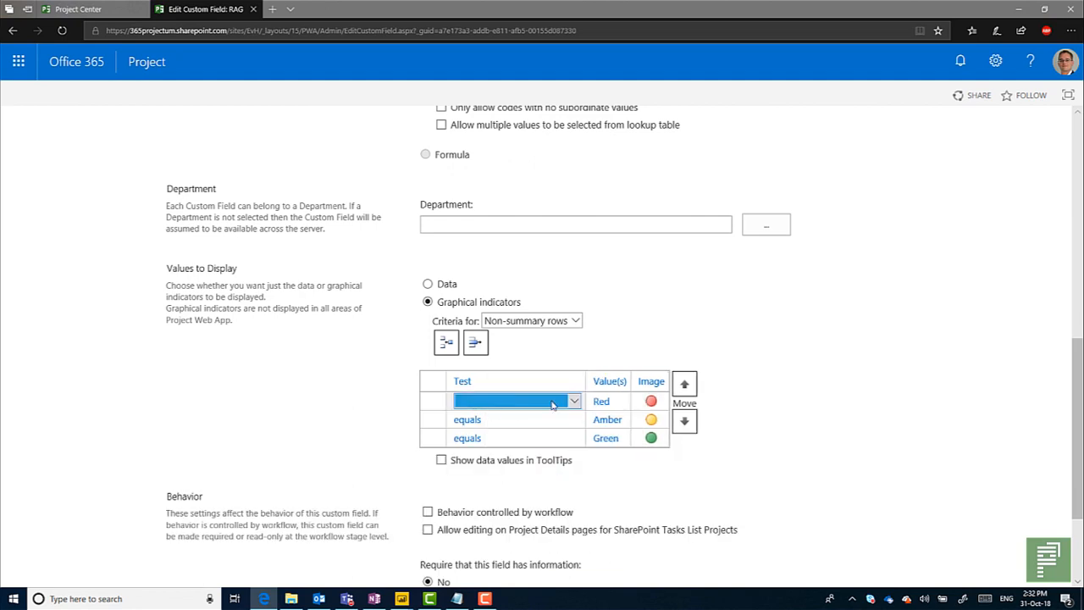
click(572, 403)
click(474, 410)
click(371, 433)
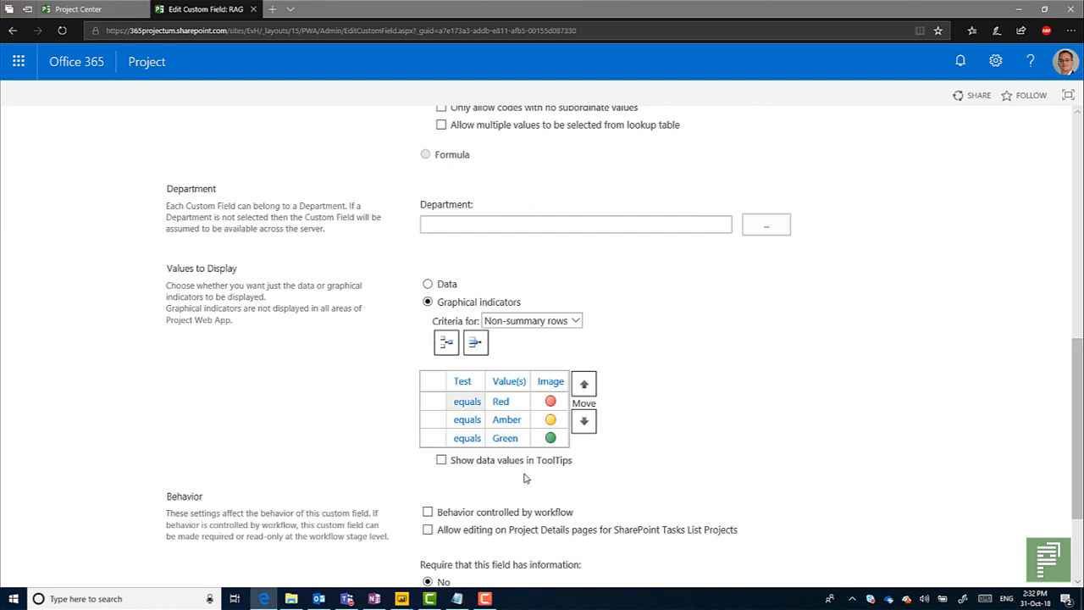
Inspect the Red indicator's image with the browser's developer tools and select its source path in the HTML.
click(1069, 34)
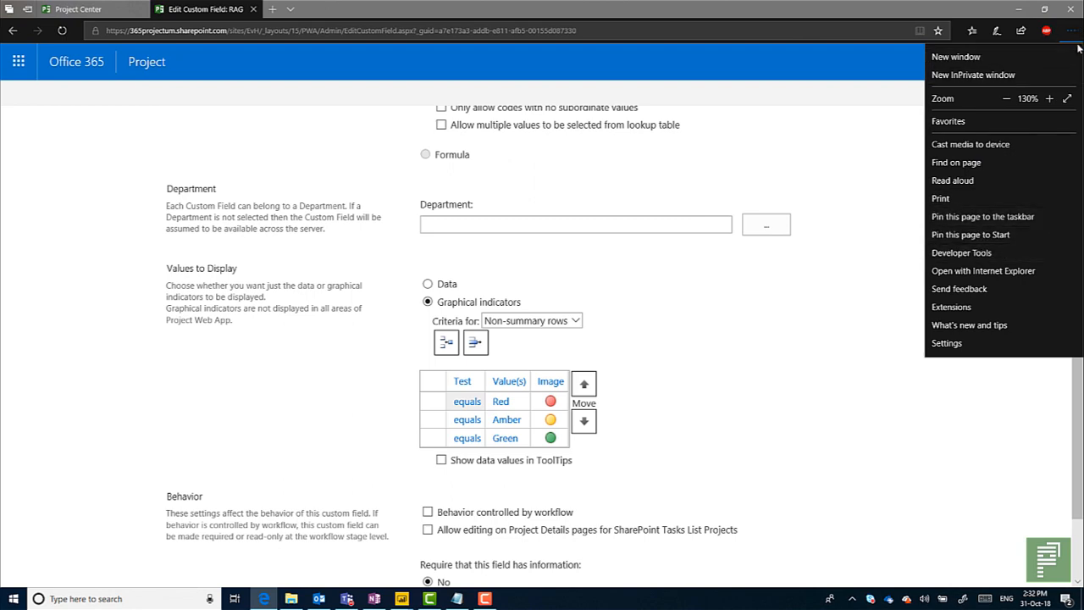
click(961, 252)
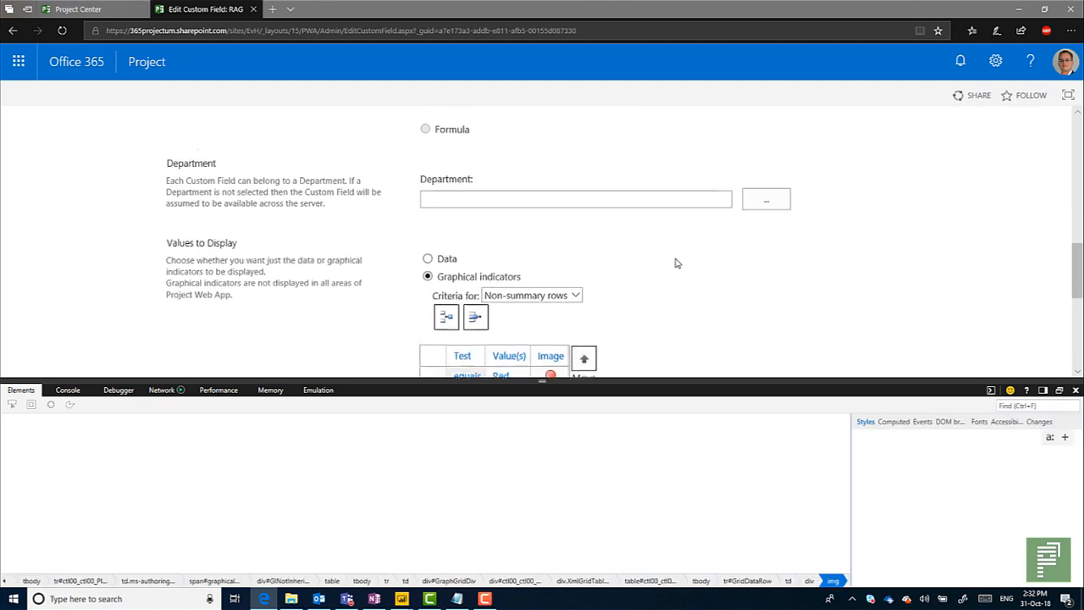
scroll(675, 263, down, 2)
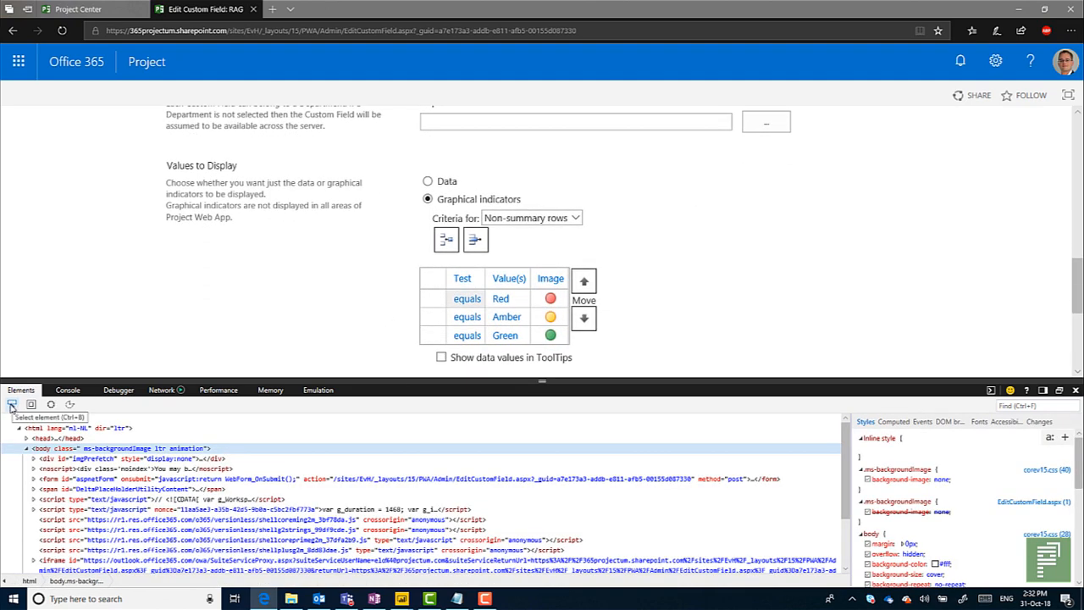
click(11, 406)
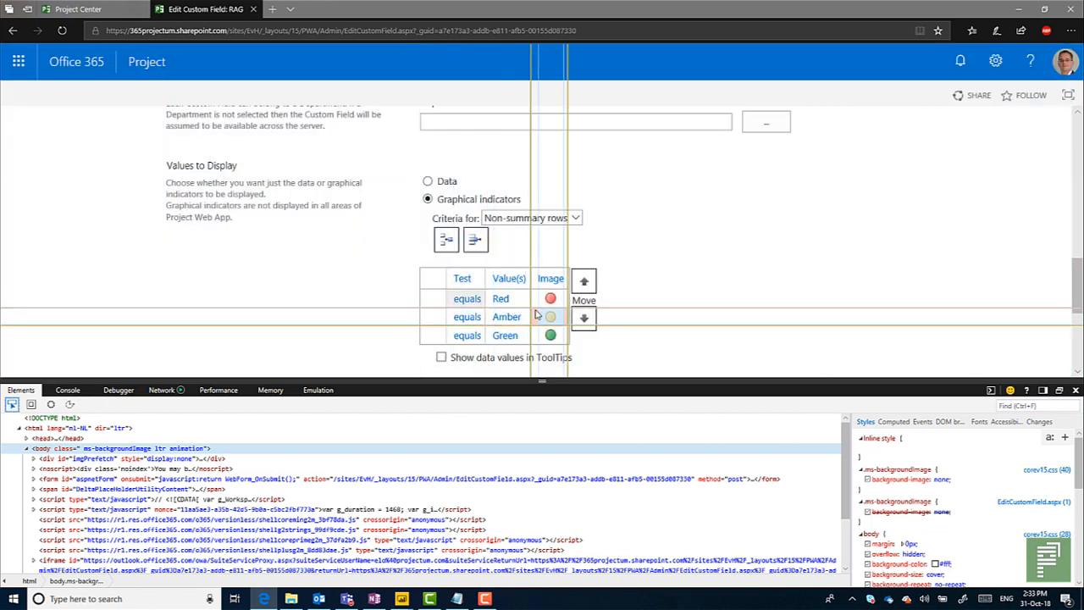
click(549, 302)
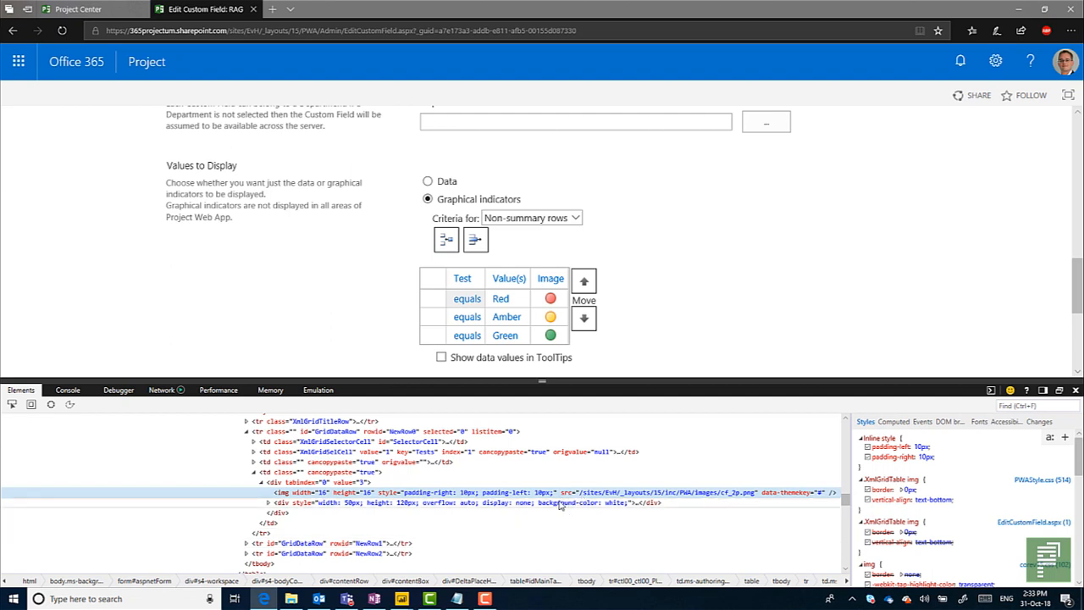
double_click(586, 498)
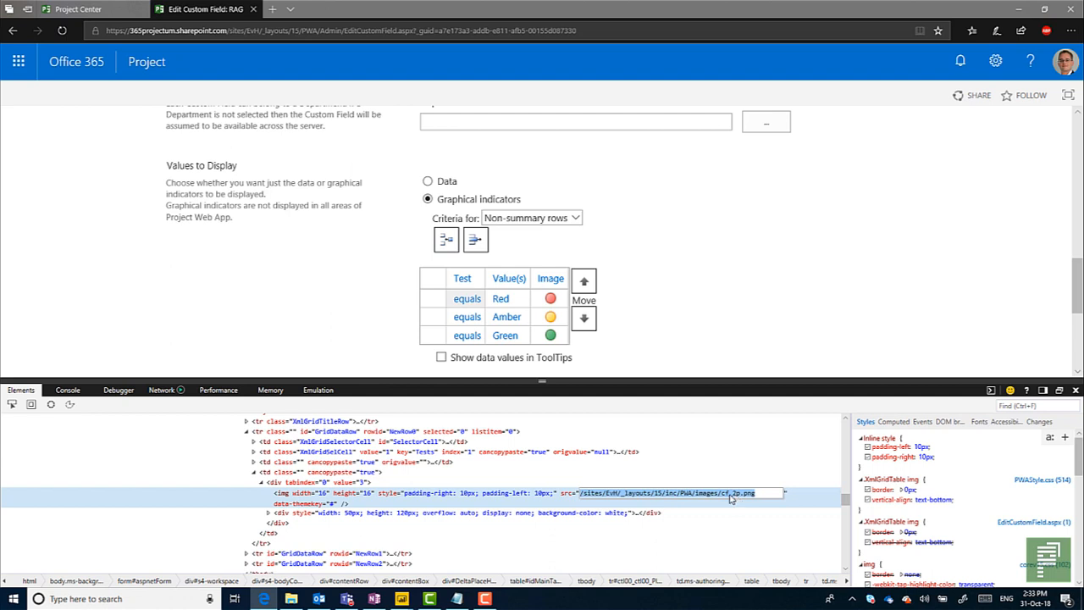
Switch to Notepad, review the noted image paths and highlight the Red one, /sites/EvH/_layouts/15/inc/PWA/images/cf_2p.png.
click(458, 600)
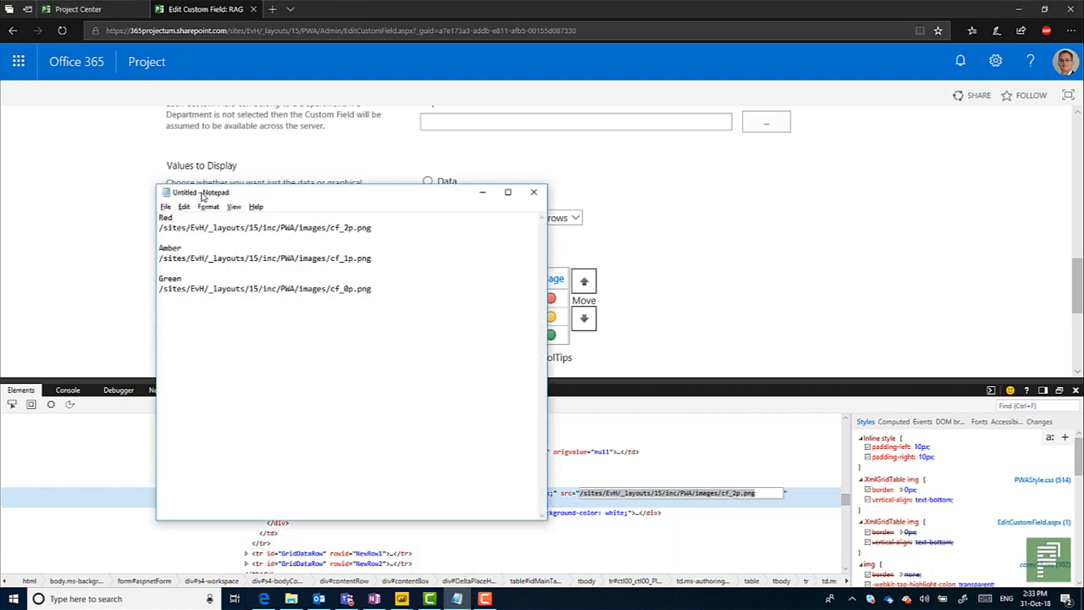
drag(201, 197, 668, 203)
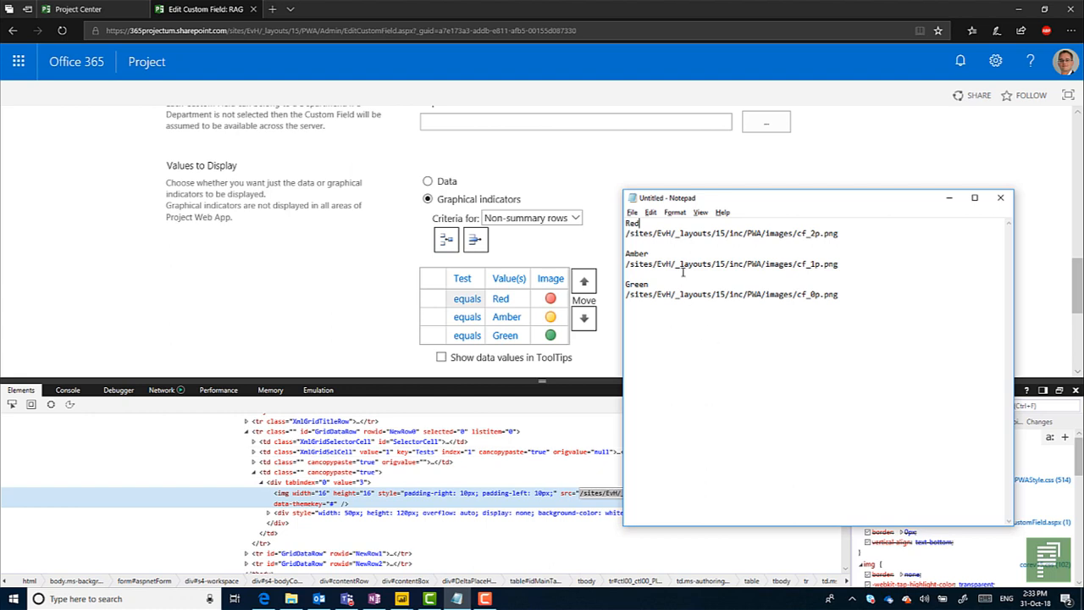
drag(625, 231, 843, 233)
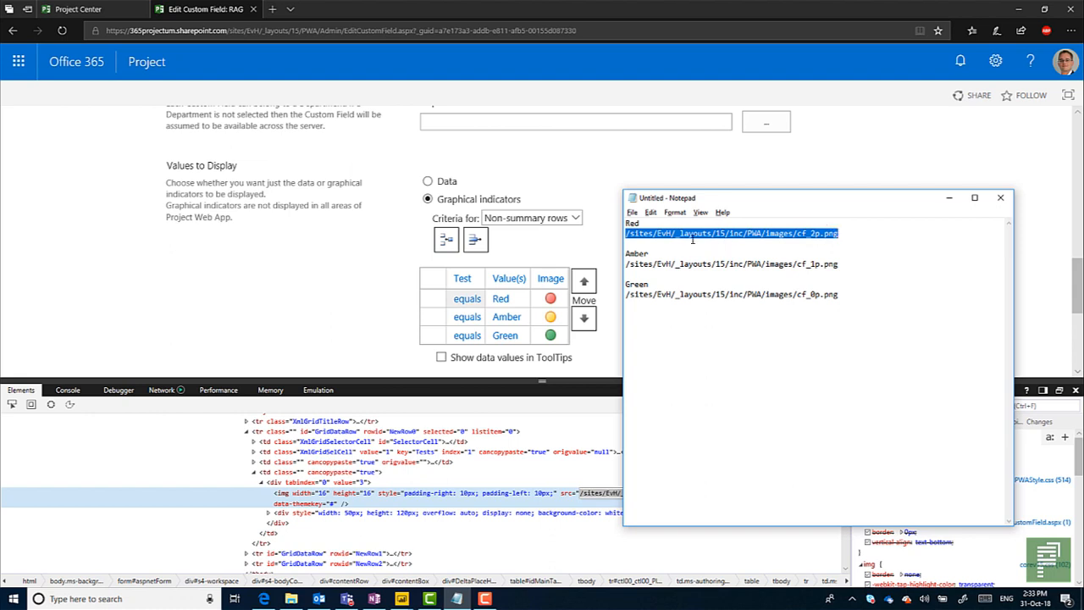
click(957, 197)
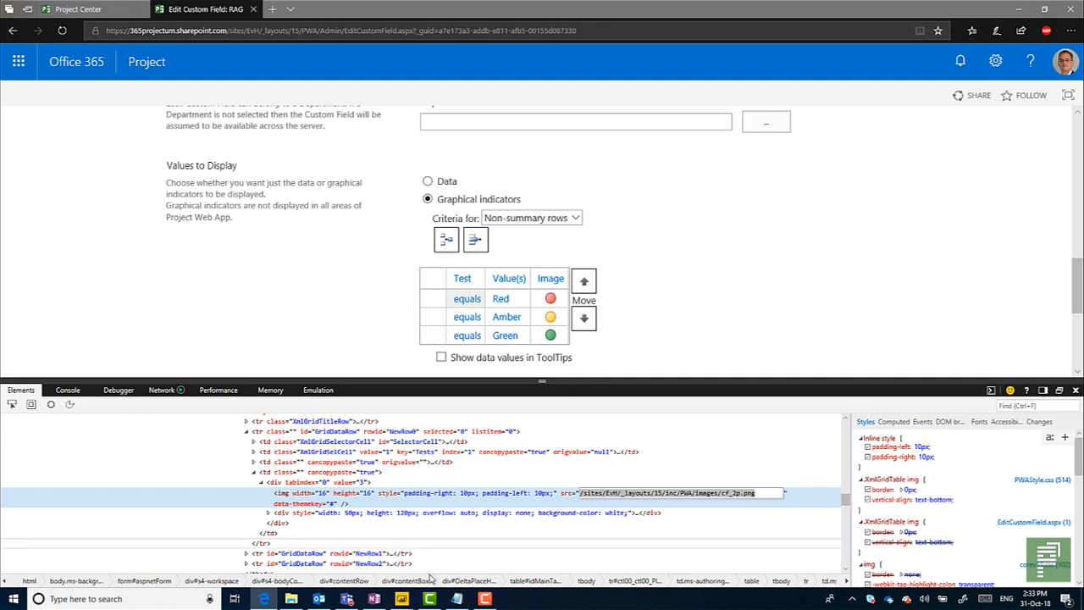
Switch to the Video 11 report in Power BI Desktop and view the available data sources, including OData feed.
click(402, 600)
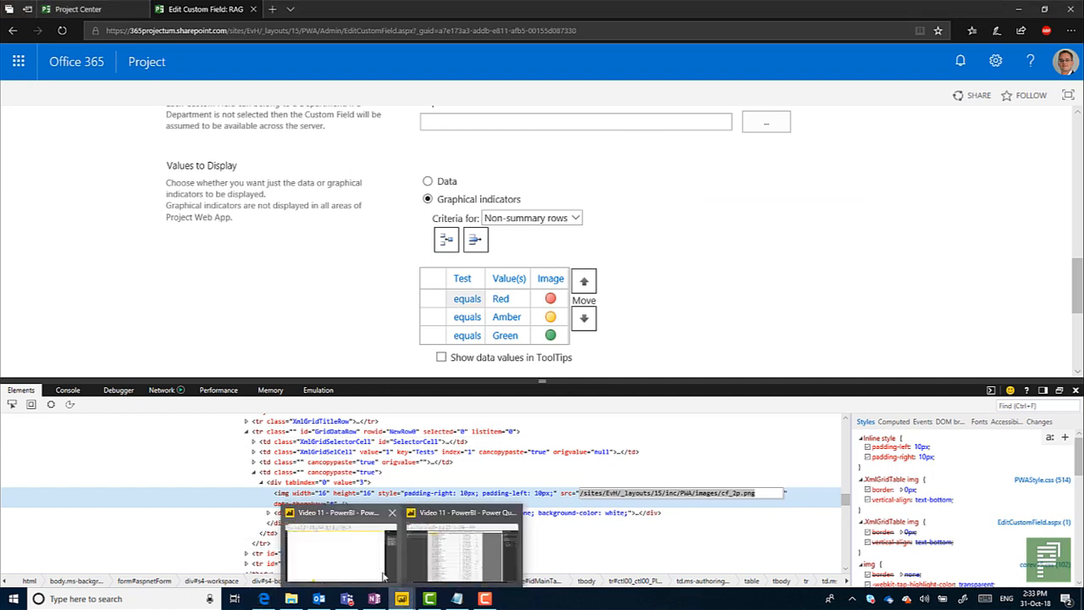
click(385, 545)
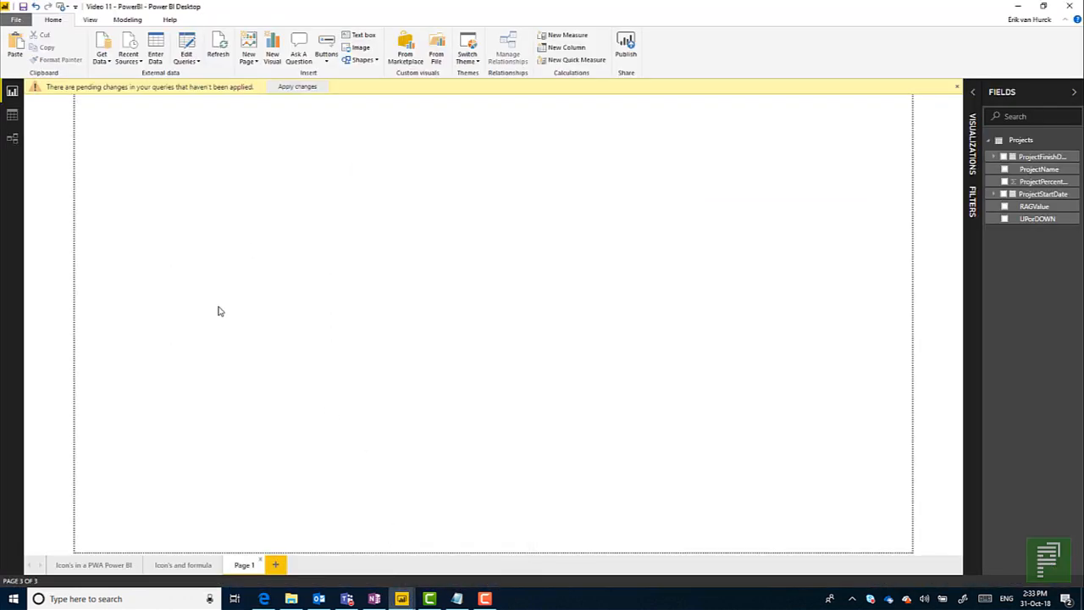
click(102, 56)
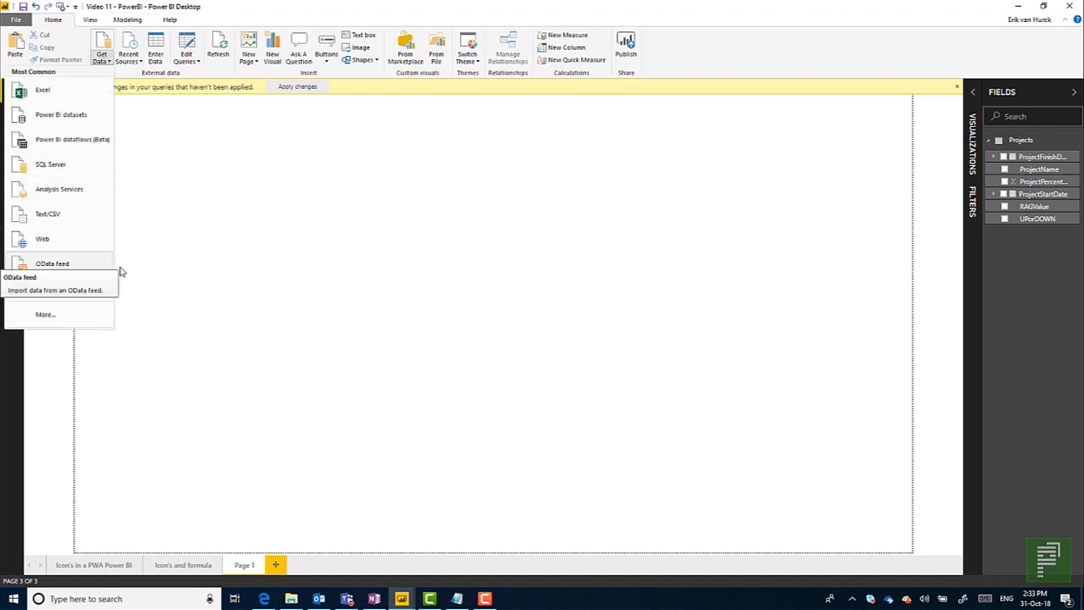
click(212, 272)
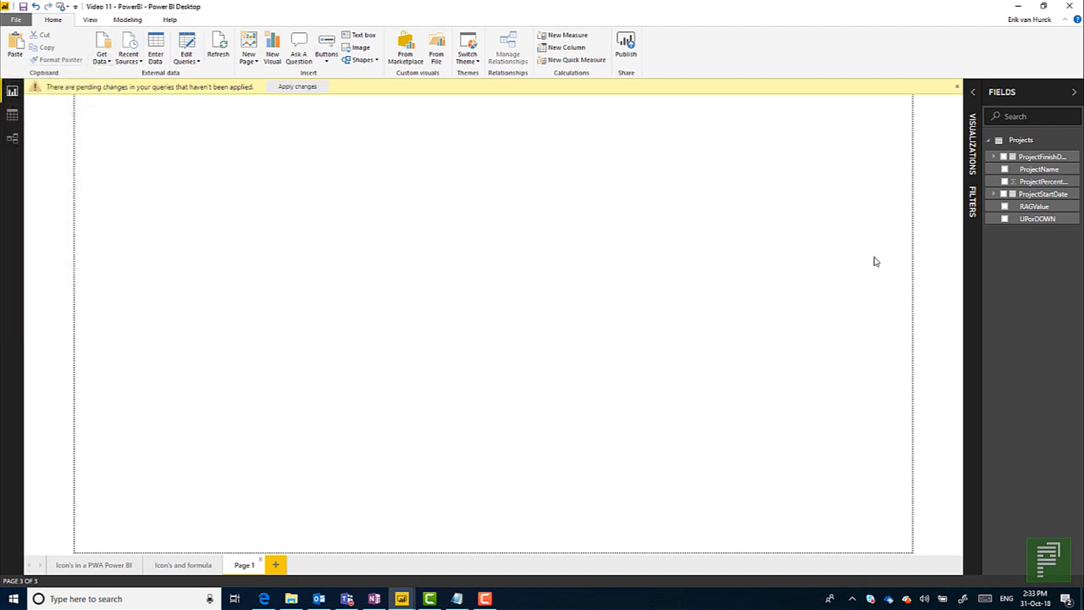
Create an enlarged table on Page 1 showing ProjectName and RAGValue, and dismiss the pending changes notice.
click(1006, 145)
click(1006, 144)
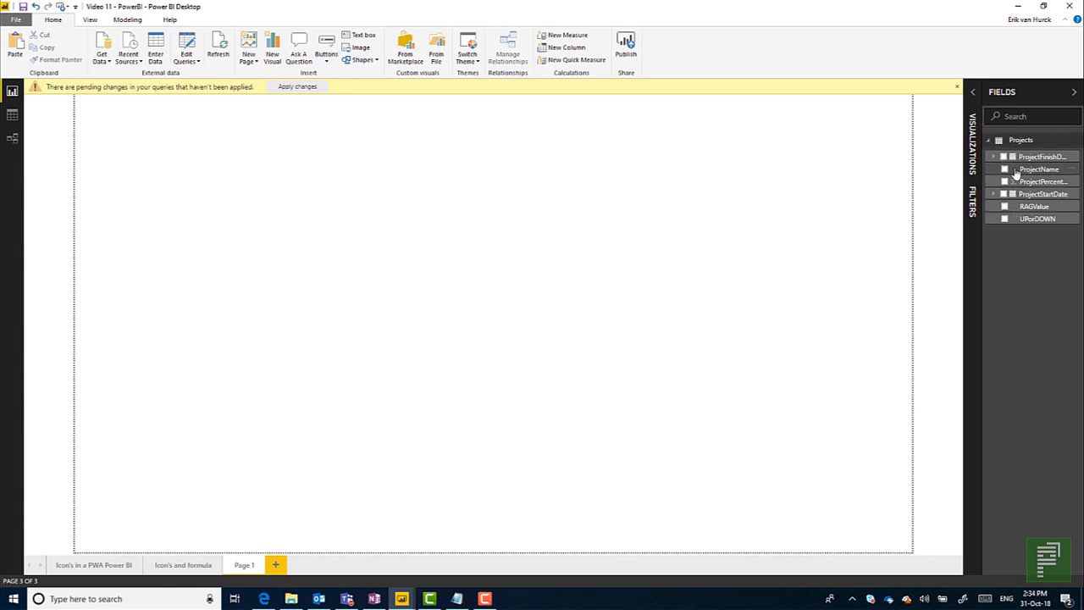
click(1005, 171)
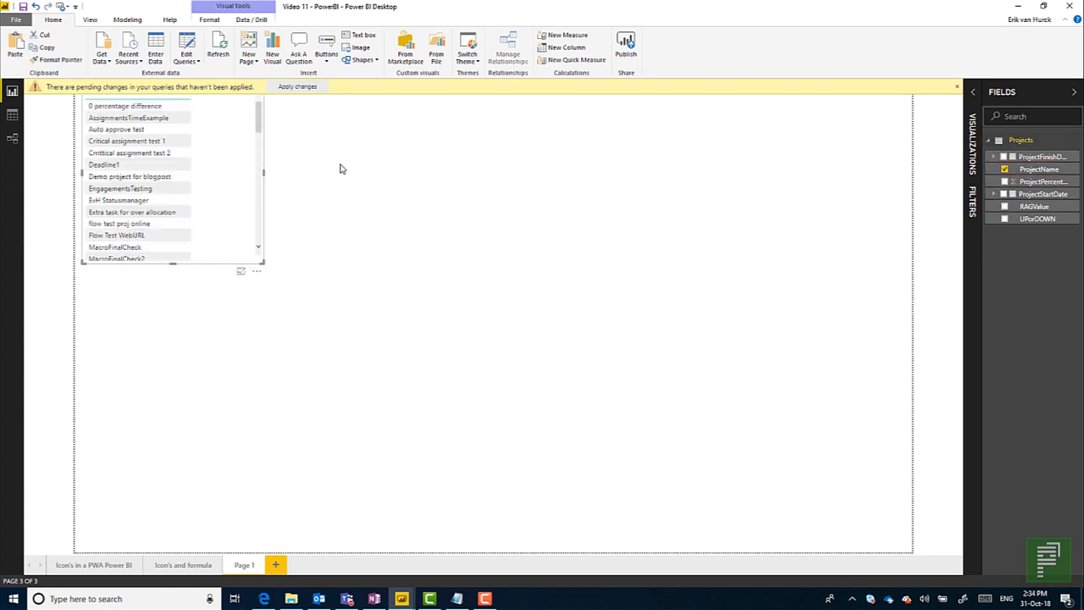
drag(262, 264, 407, 379)
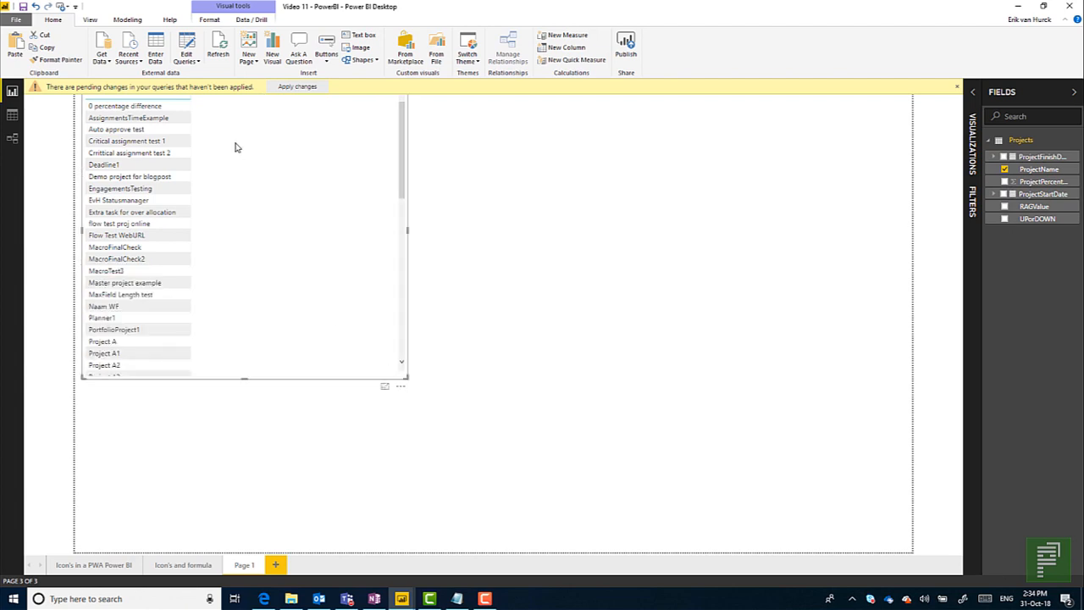
click(957, 87)
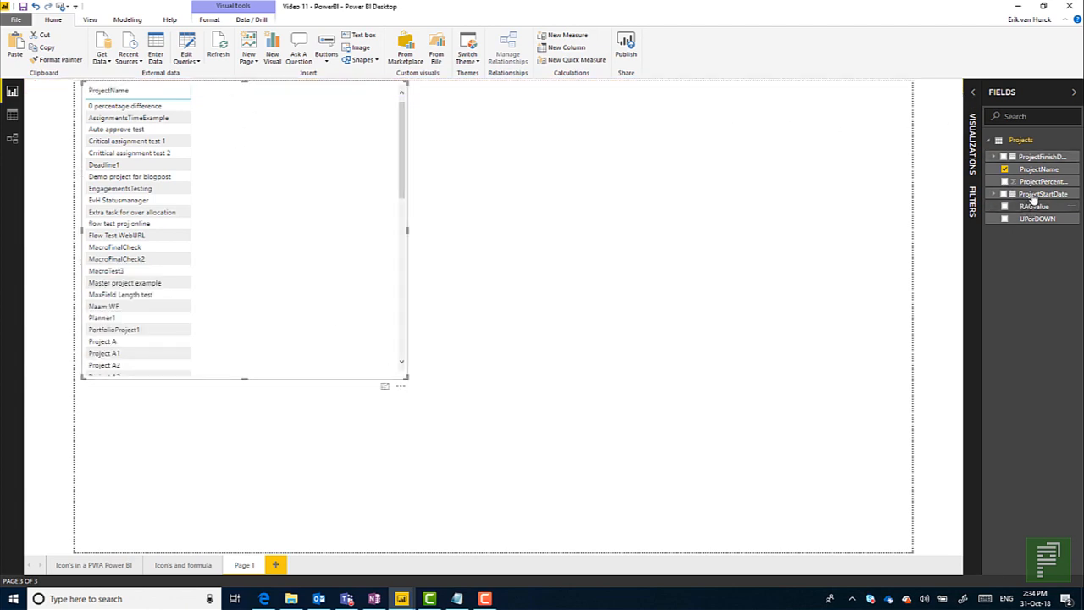
click(1004, 206)
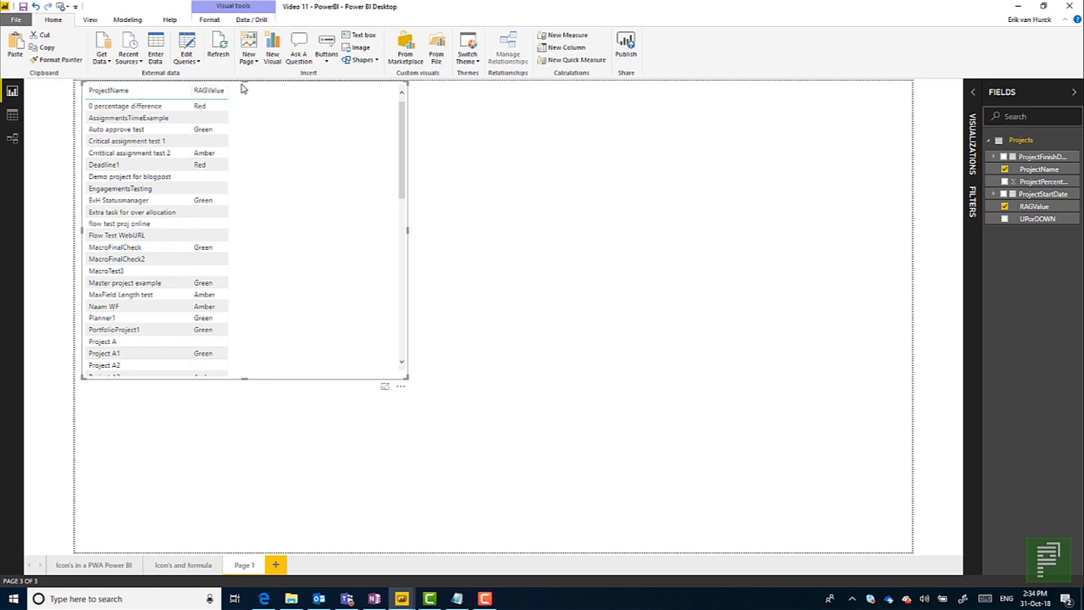
Open the Projects query for editing, view the custom column command, and open the Added Icon KPI step's formula.
click(187, 49)
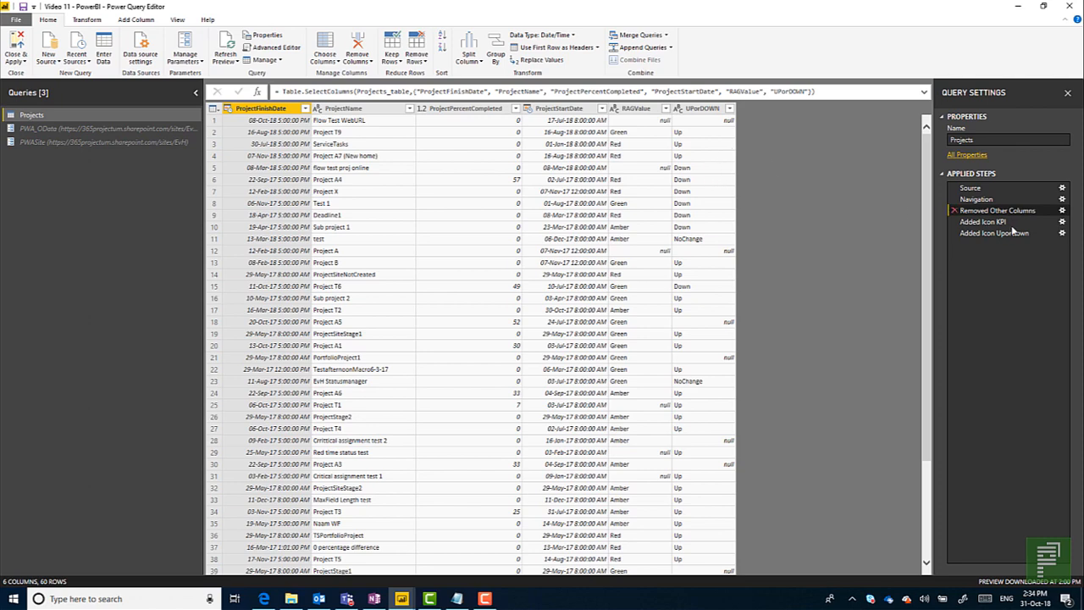
click(85, 19)
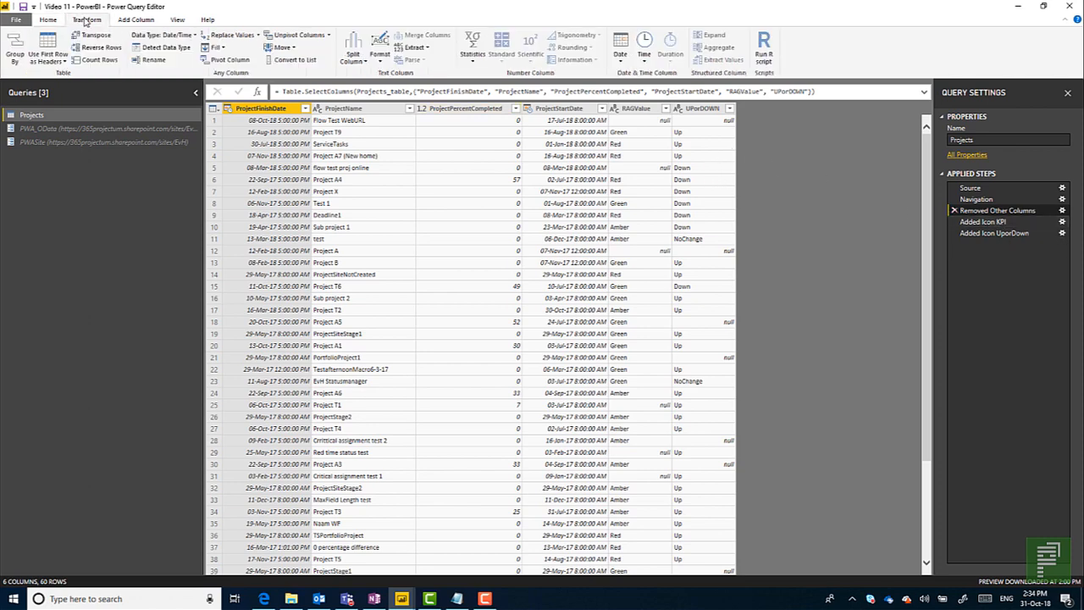
click(144, 19)
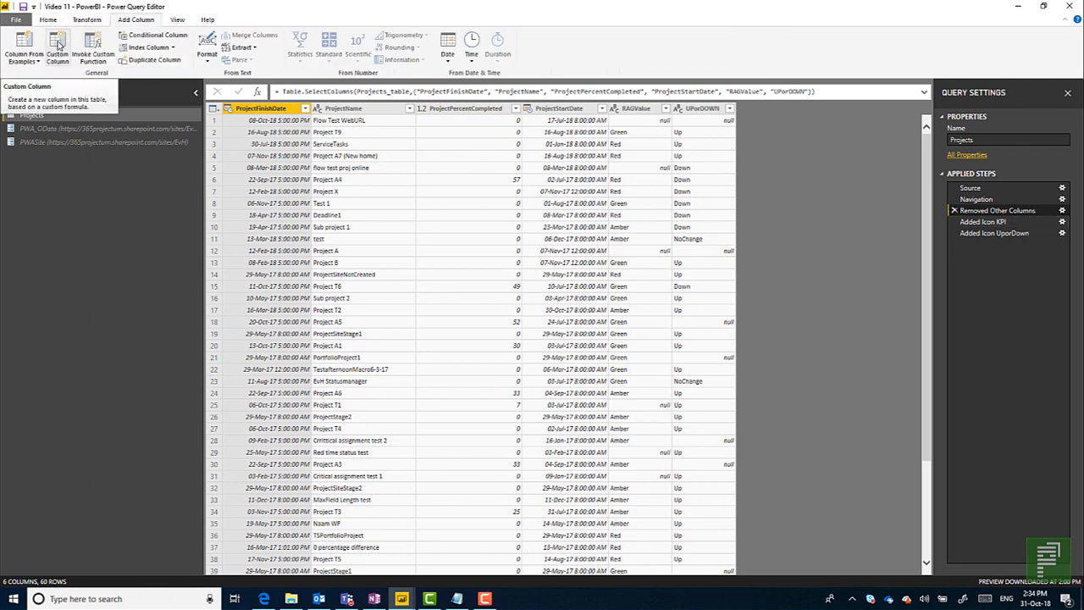
click(966, 221)
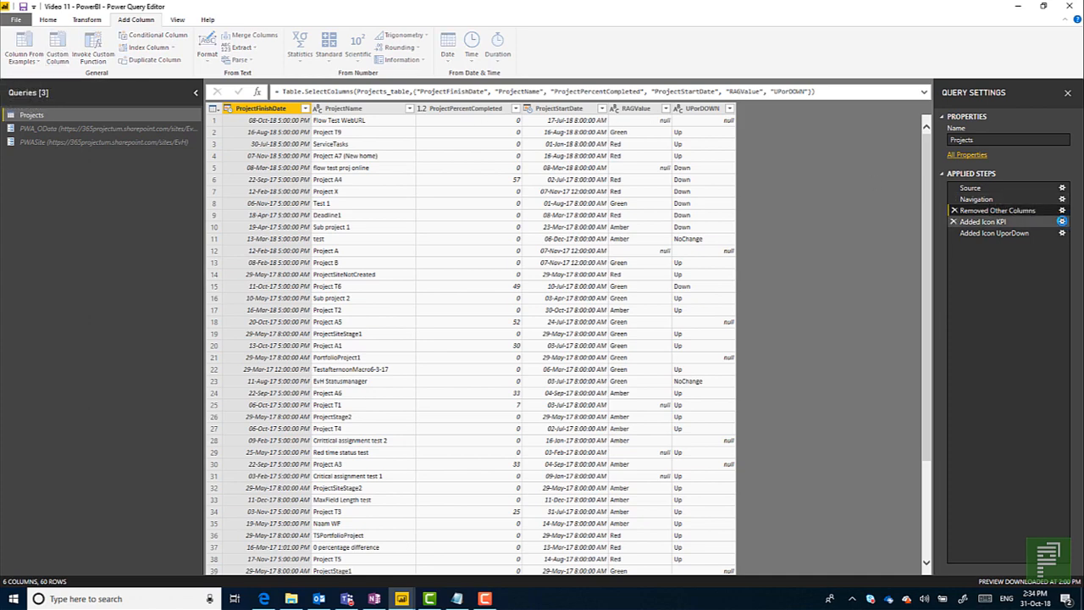
click(1062, 221)
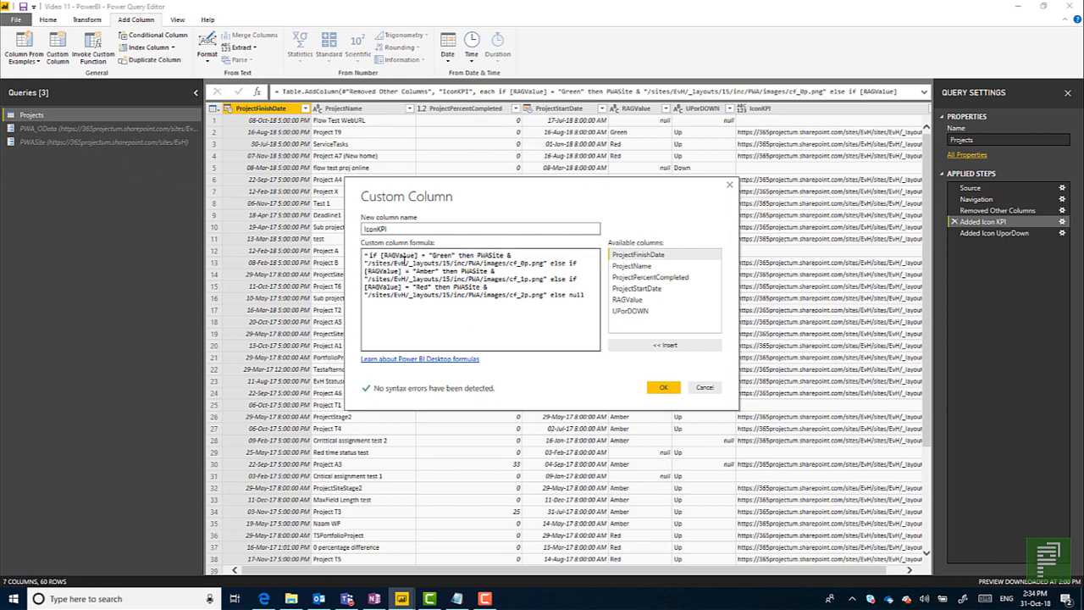
Review the Green, Amber and Red image paths in the IconKPI formula against the Notepad notes, and close the formula.
drag(370, 264, 529, 264)
drag(414, 271, 460, 271)
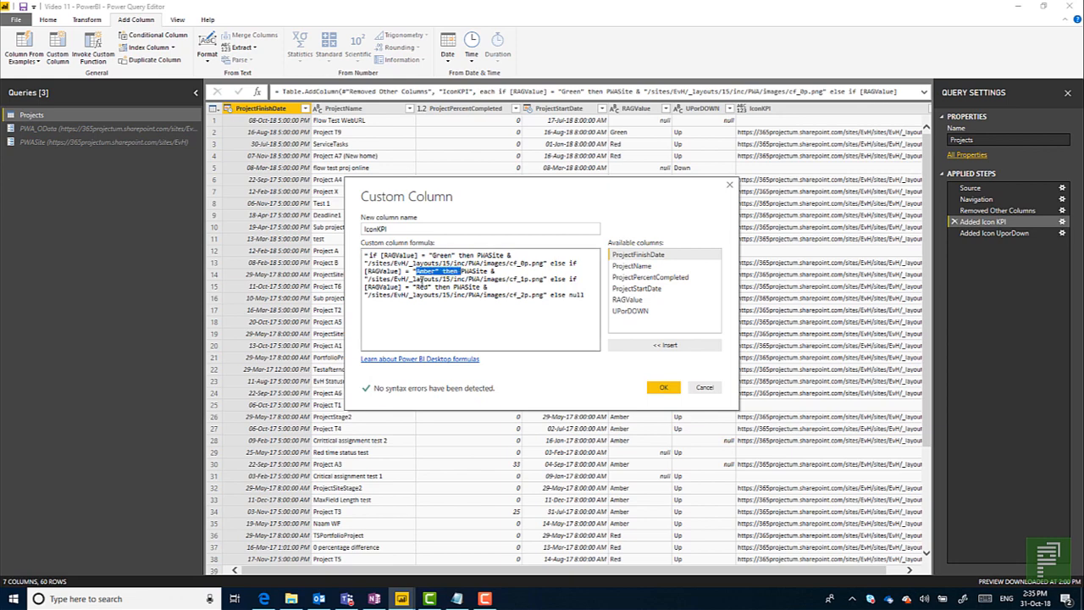
drag(369, 295, 527, 294)
key(alt+Tab)
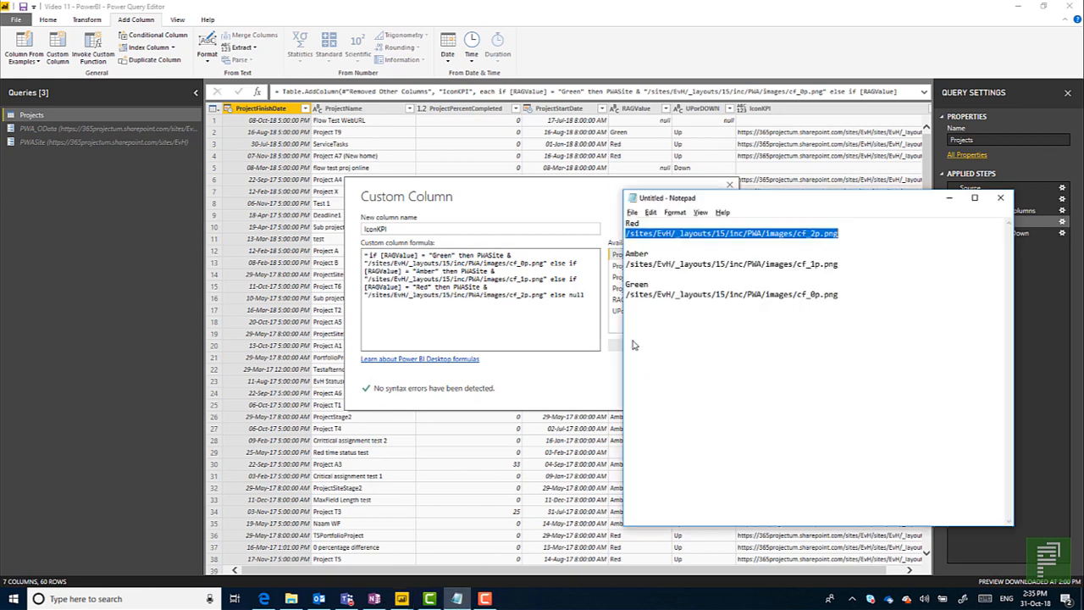
click(949, 198)
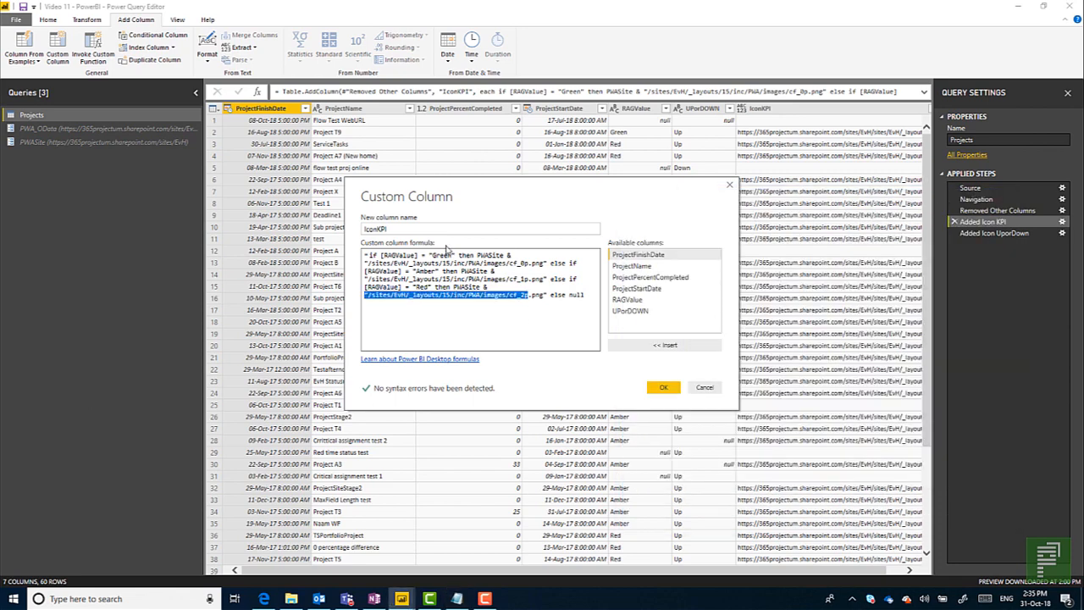
click(662, 388)
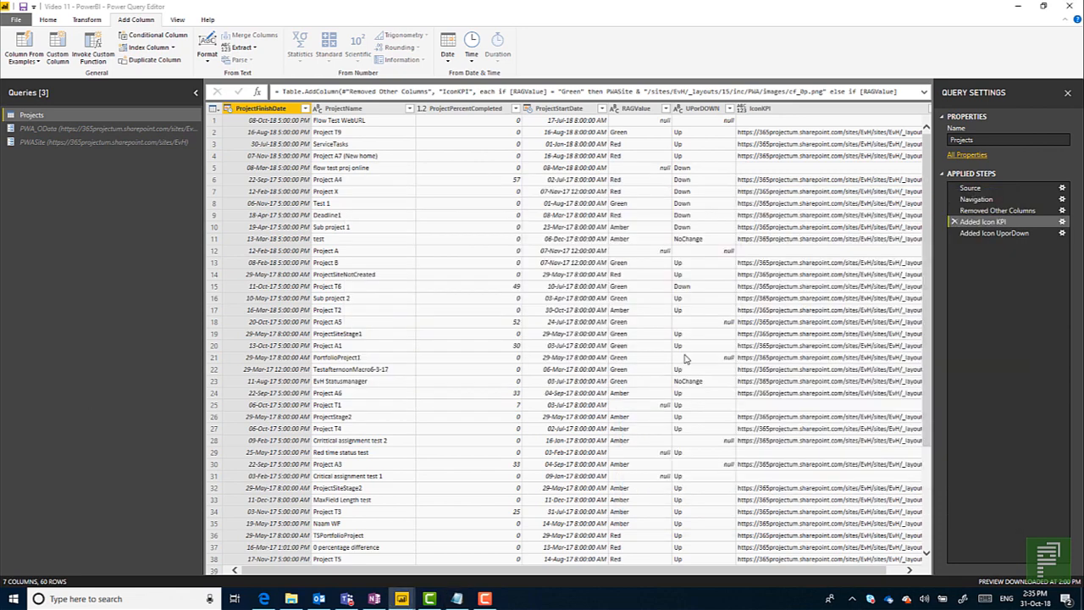
Compare the RAGValue and the full IconKPI image URL for Project T2 and Test 1.
click(781, 313)
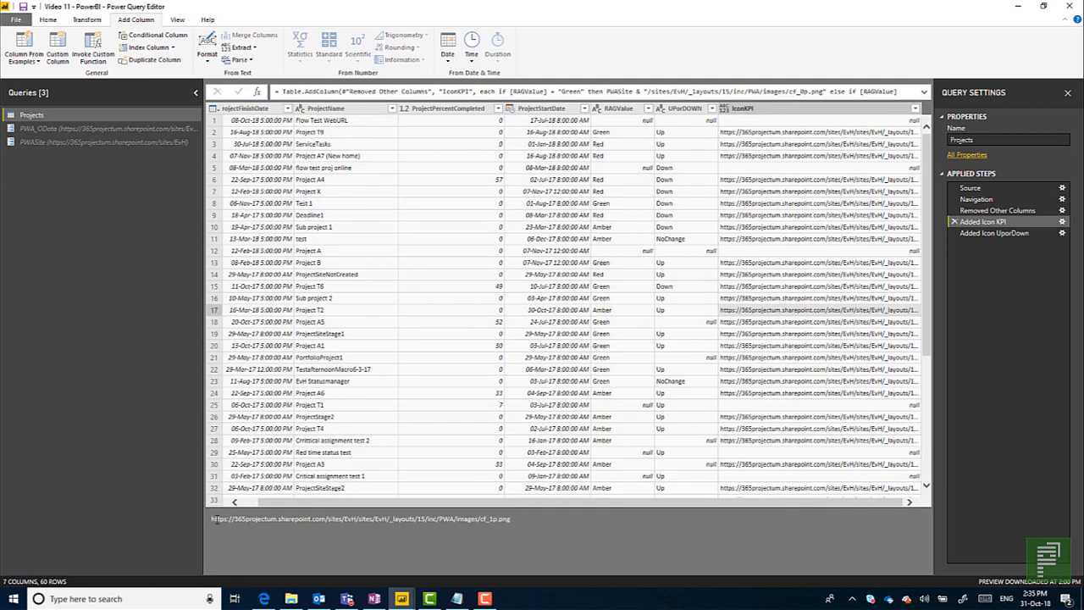
drag(222, 519, 494, 525)
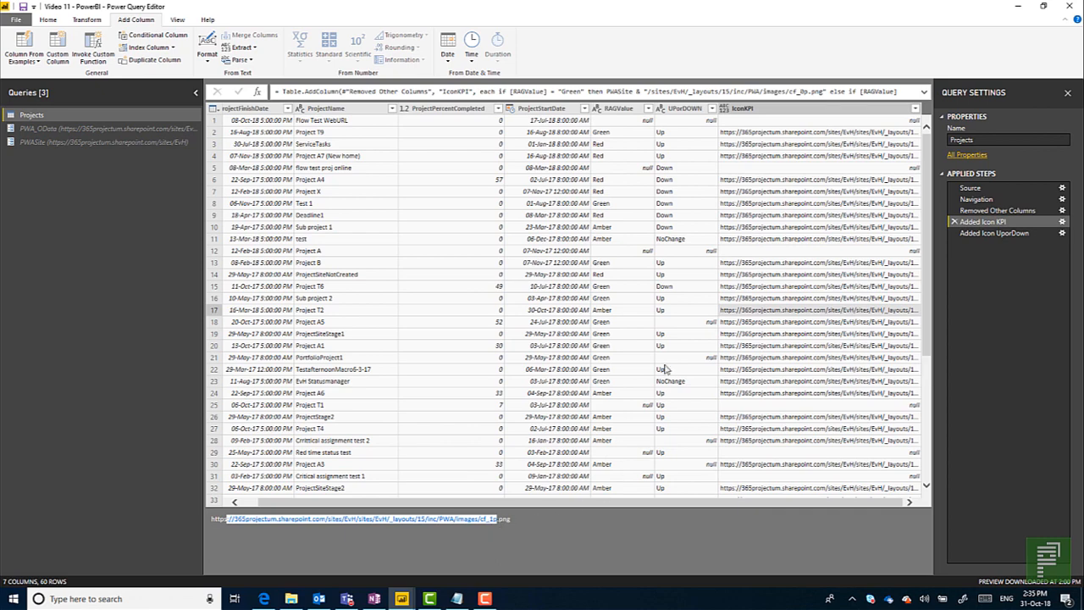
click(619, 310)
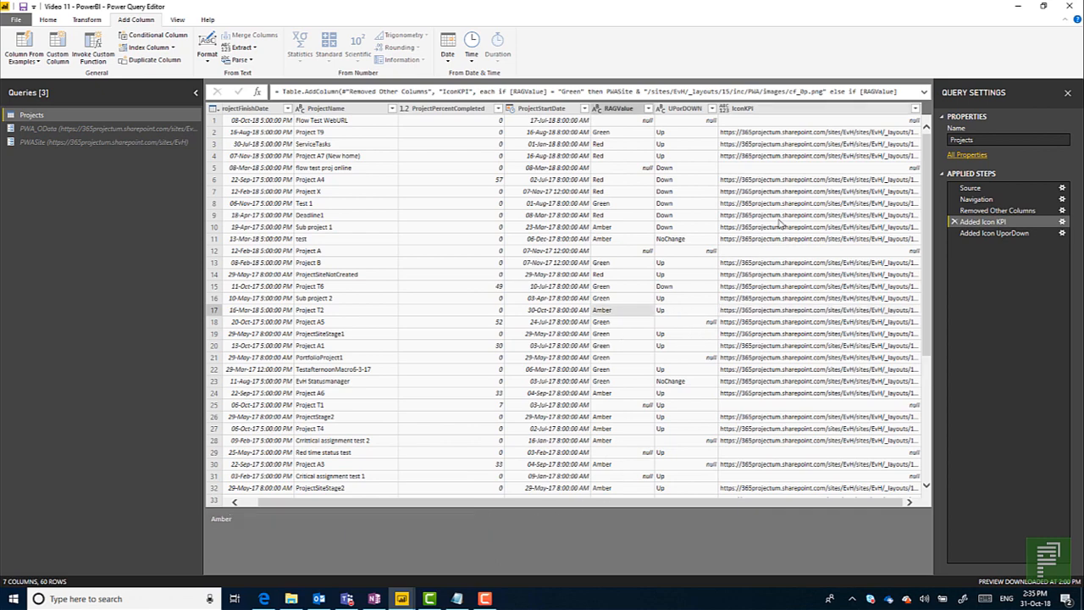
click(610, 209)
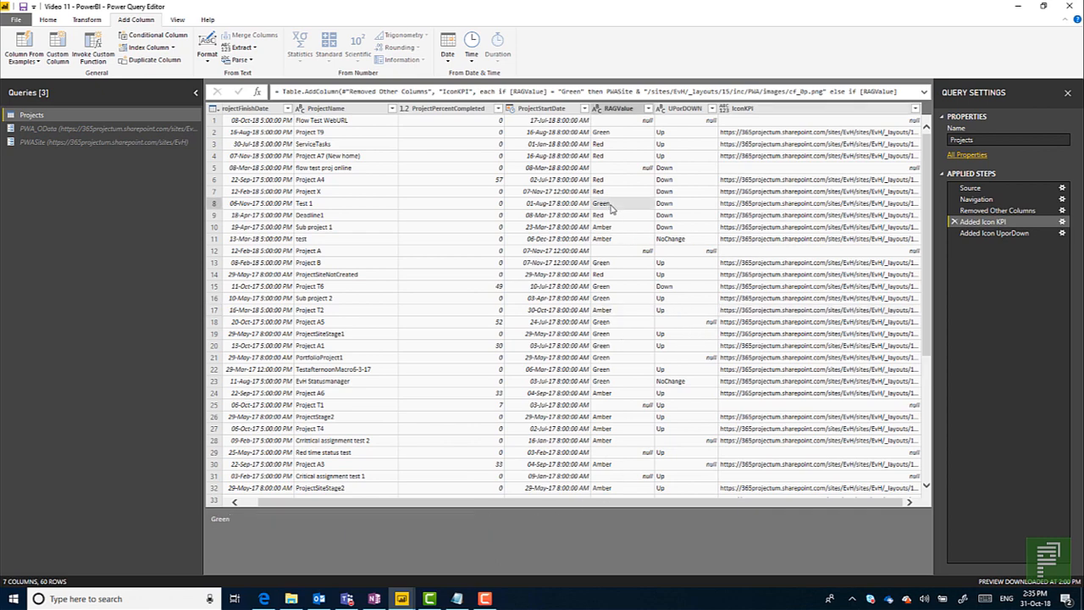
click(733, 204)
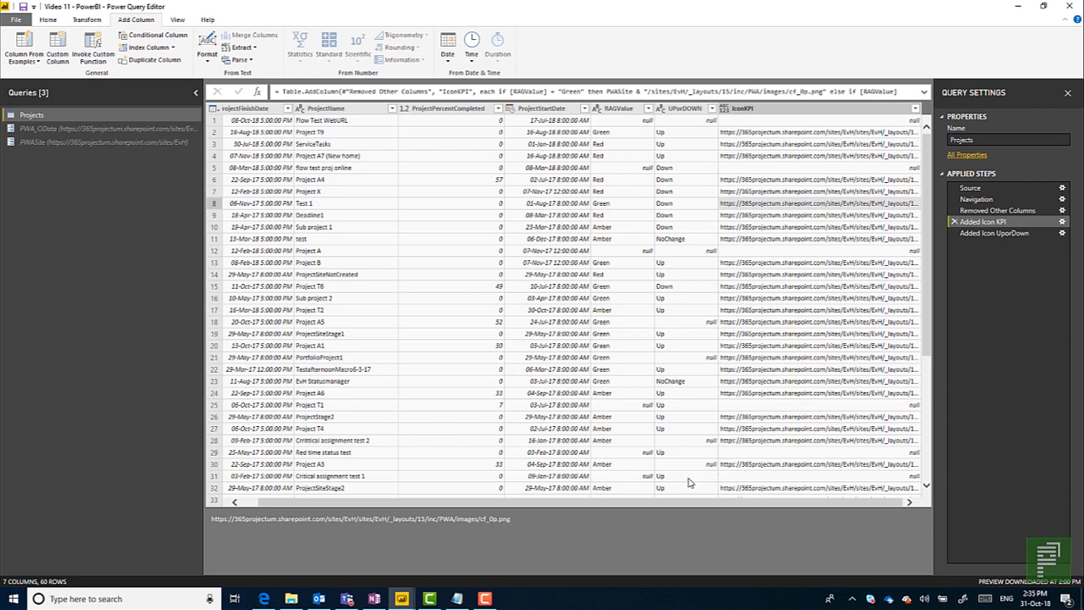
Inspect the Icon UPorDOWN image URL for Deadline1 in the Added Icon UporDown step, and close the query editor.
click(986, 233)
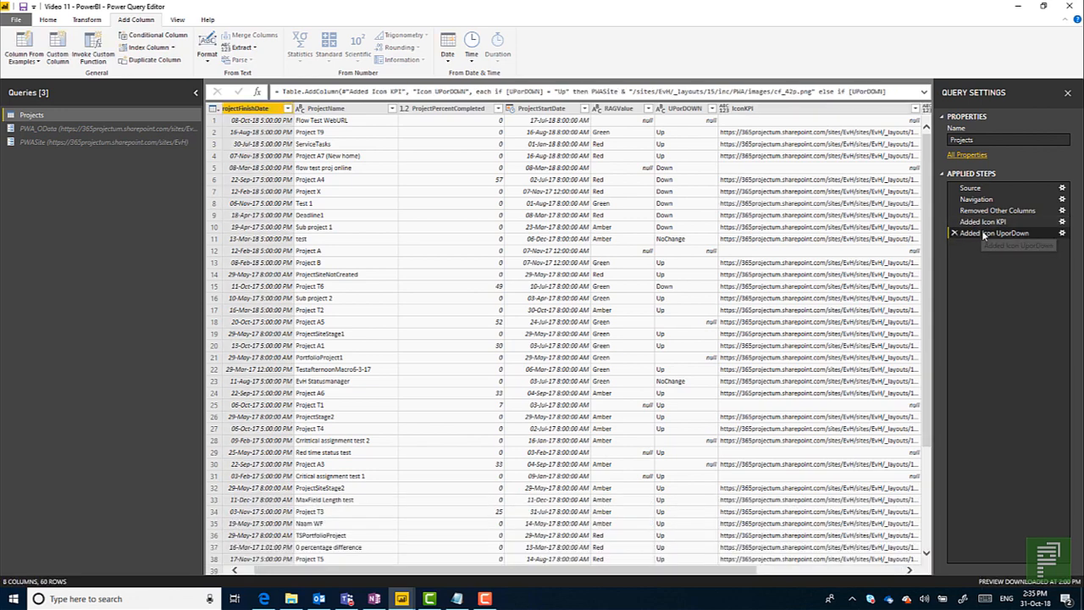
click(849, 571)
click(806, 216)
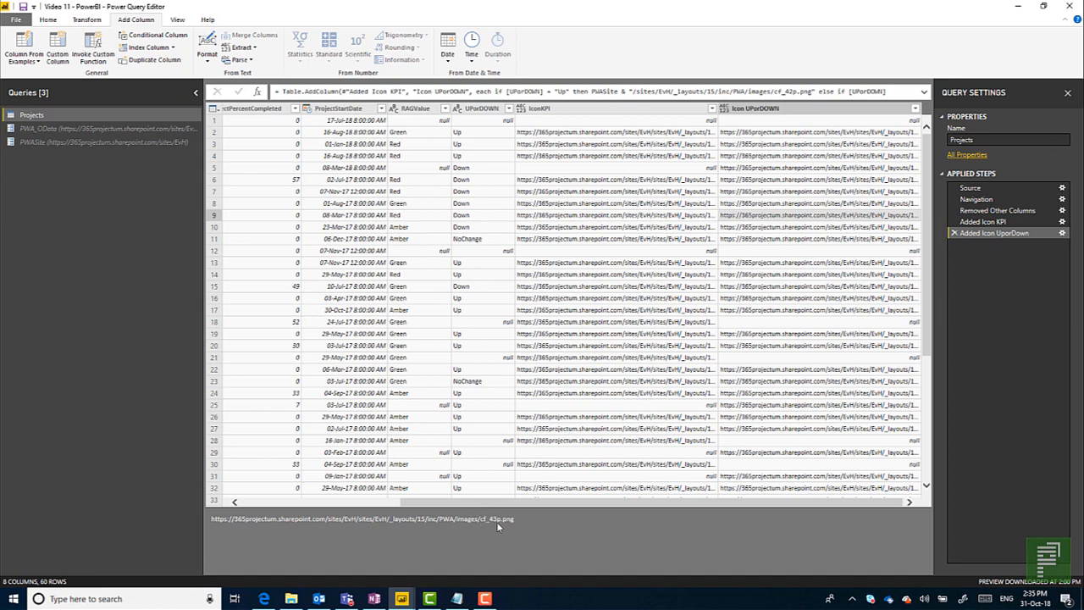
click(1065, 7)
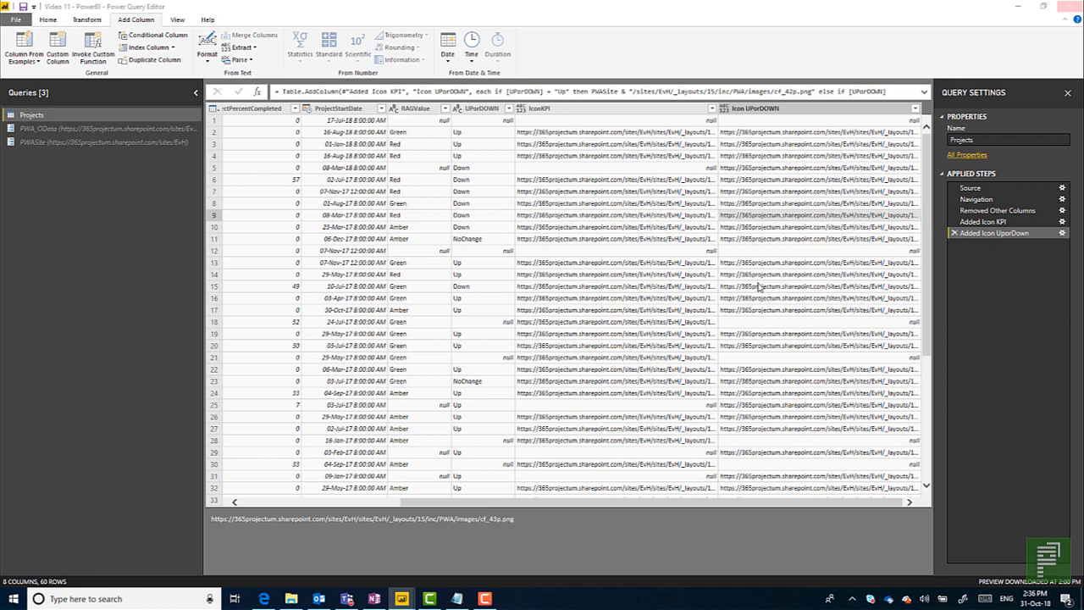
click(559, 318)
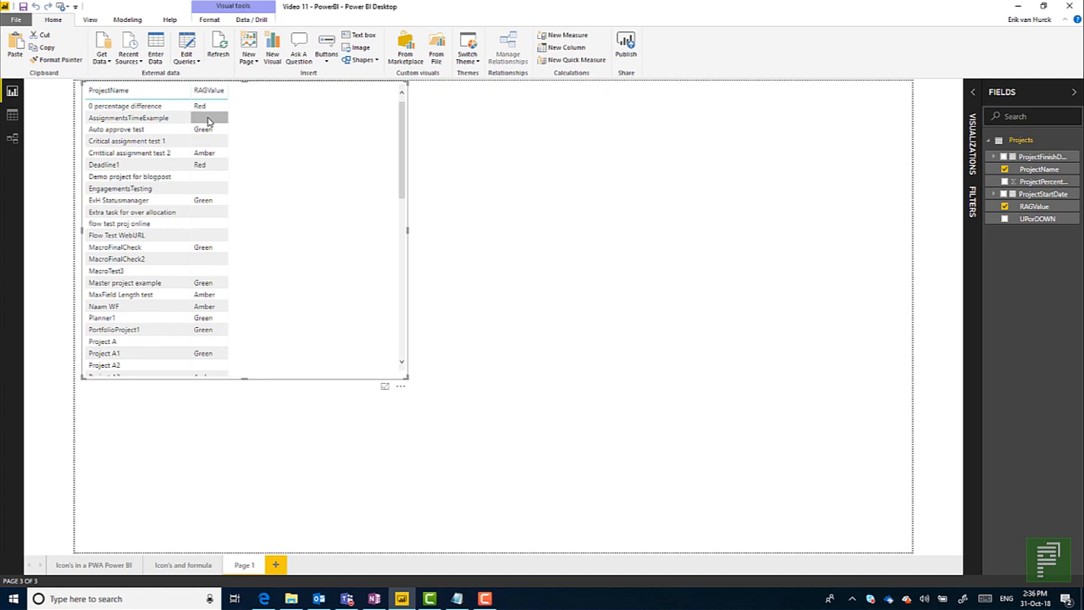
Show the hidden Projects fields and build a second table mid-page on Page 1 with ProjectName, RAGValue and IconKPI.
right_click(1008, 140)
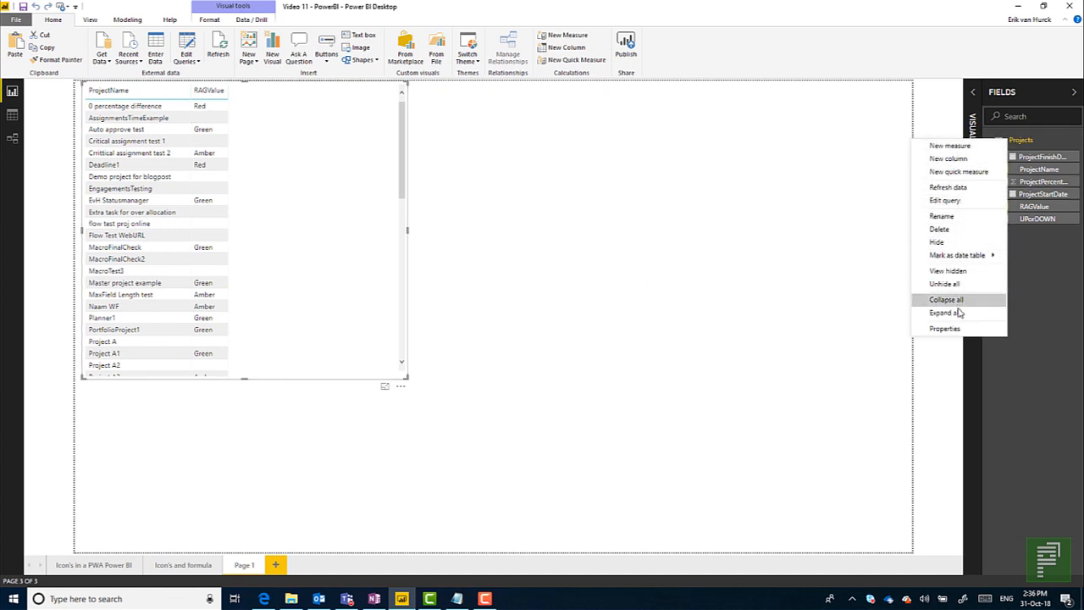
click(948, 271)
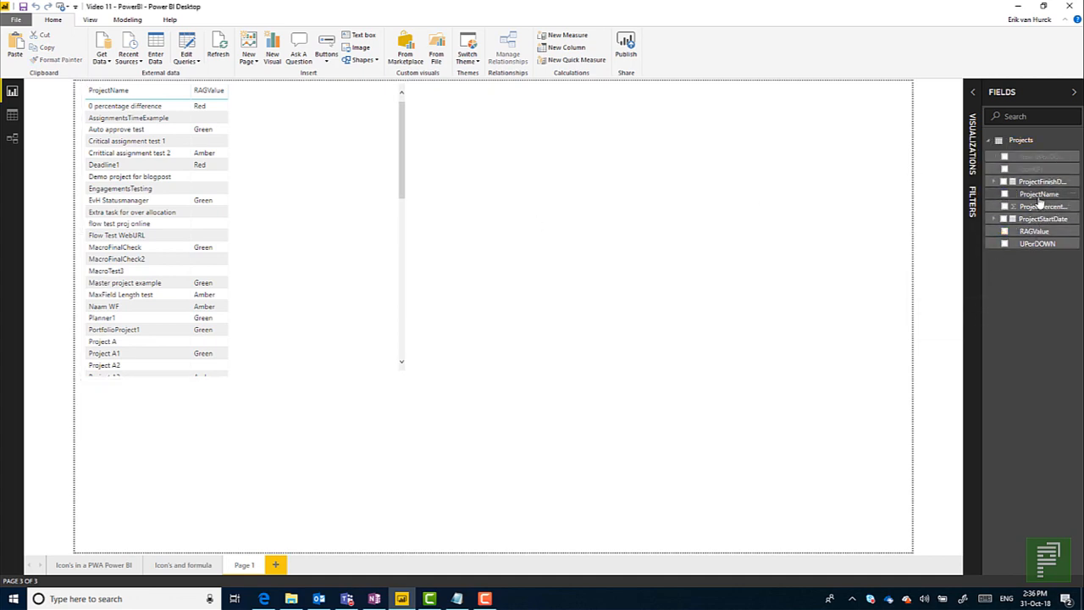
drag(1038, 194, 720, 200)
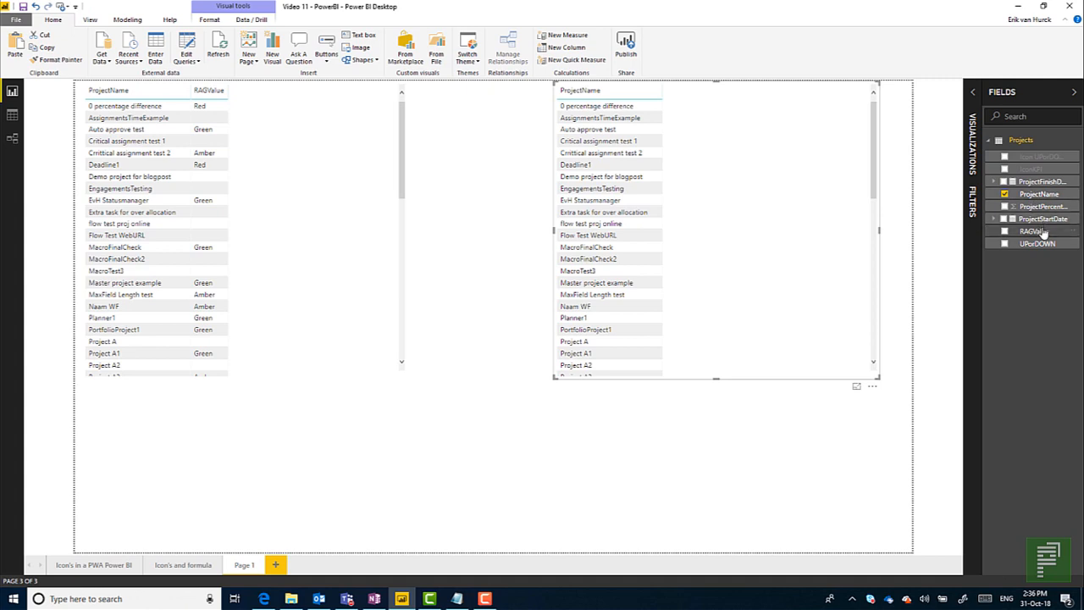
drag(1034, 232, 766, 234)
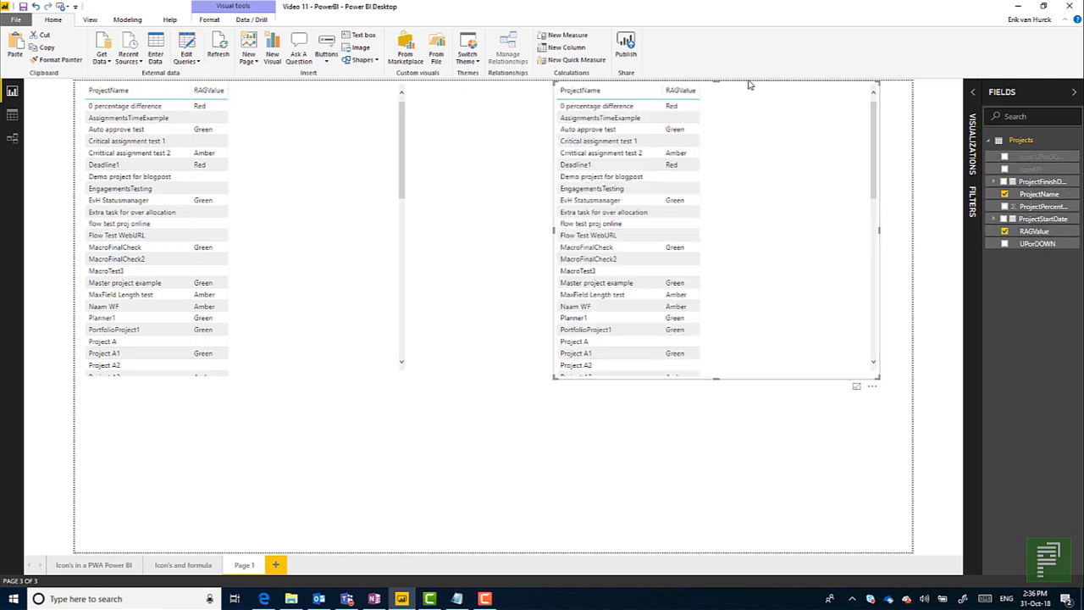
drag(742, 90, 694, 134)
drag(655, 170, 627, 243)
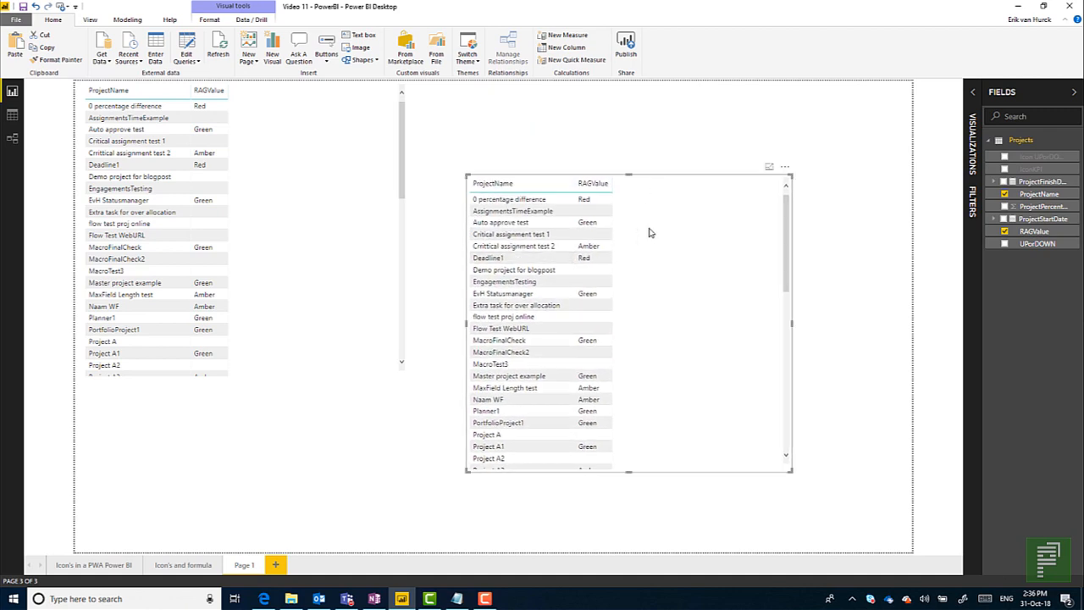
drag(1027, 169, 675, 323)
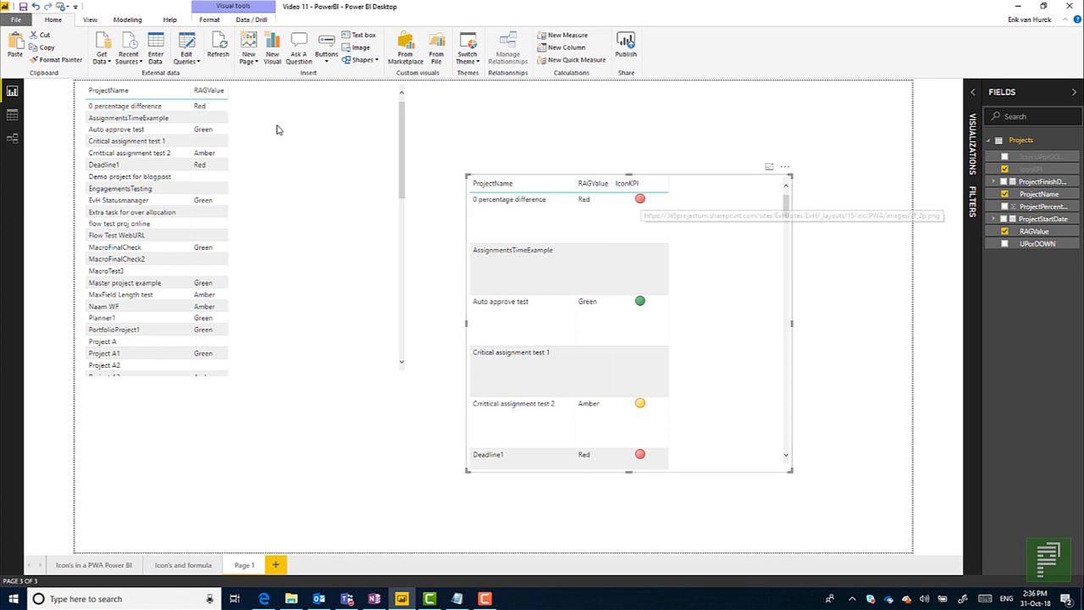
Examine the IconKPI column's data category options in the data view, and return to the report view.
click(12, 114)
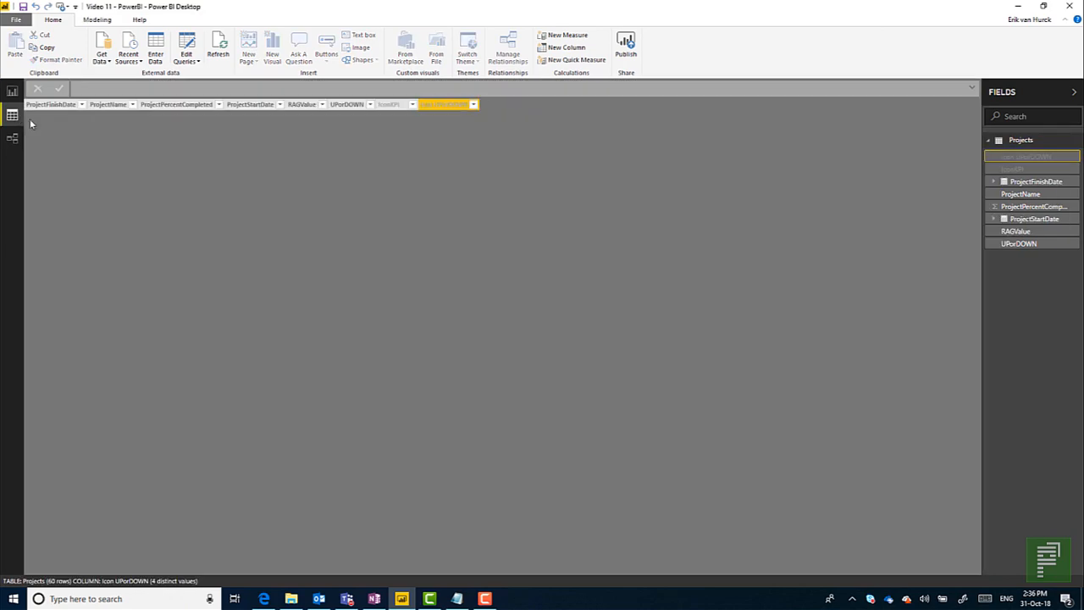
click(484, 148)
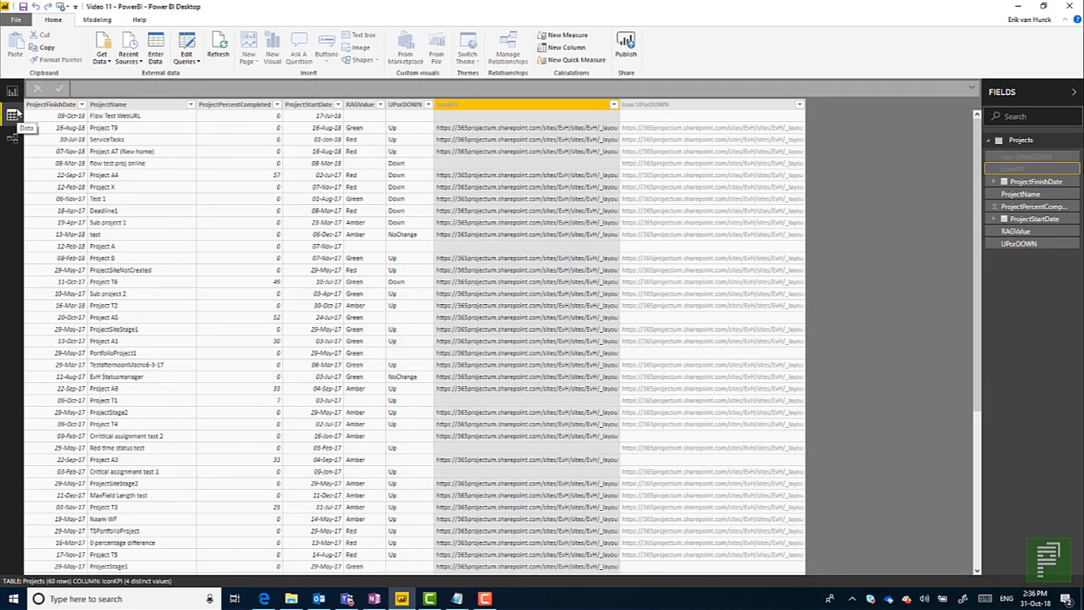
click(93, 19)
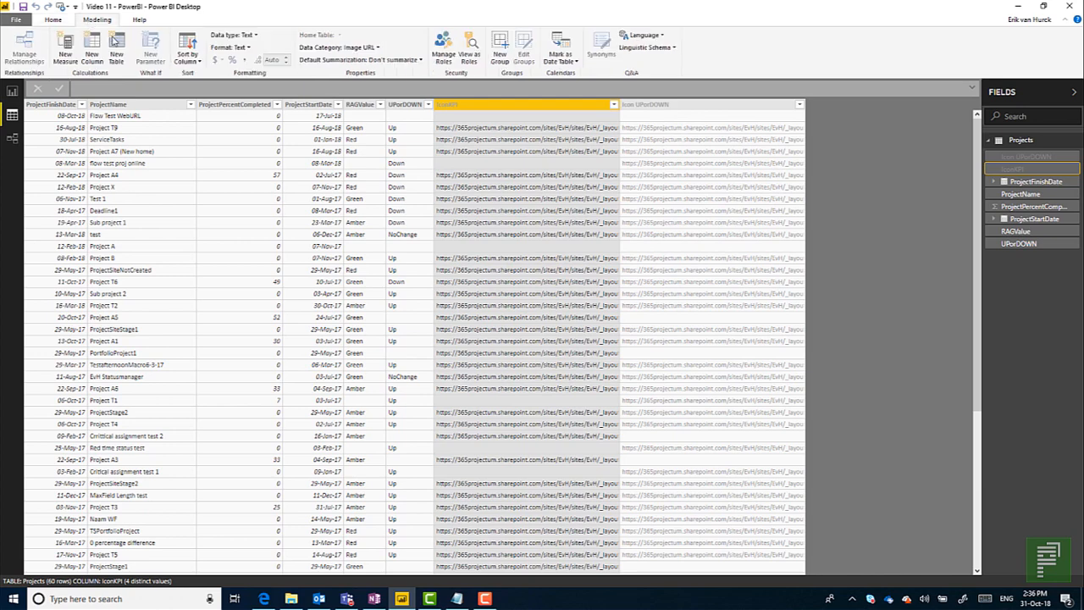
click(347, 48)
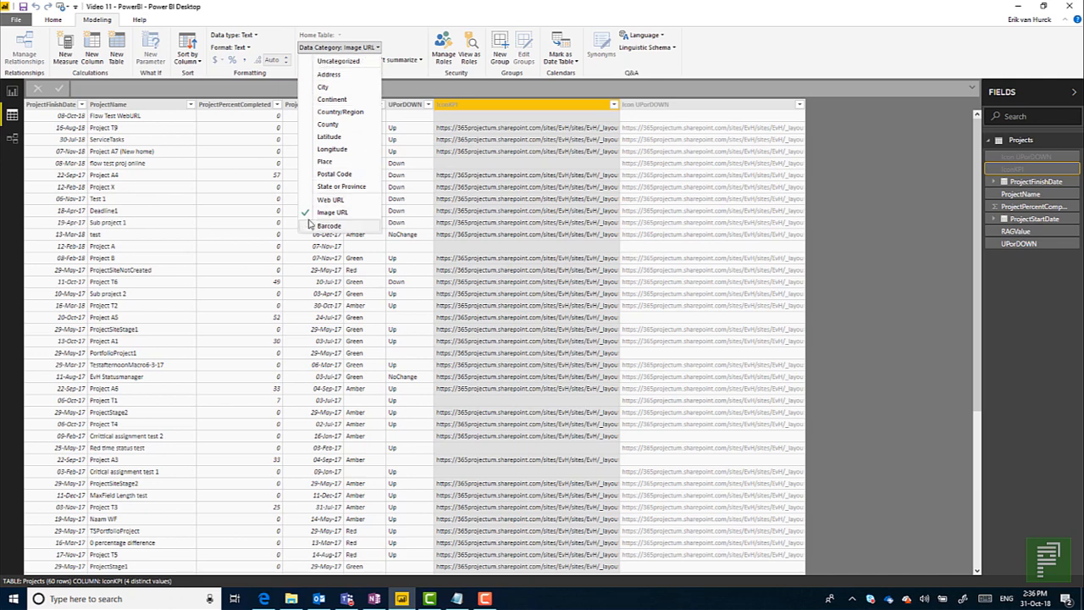
click(467, 269)
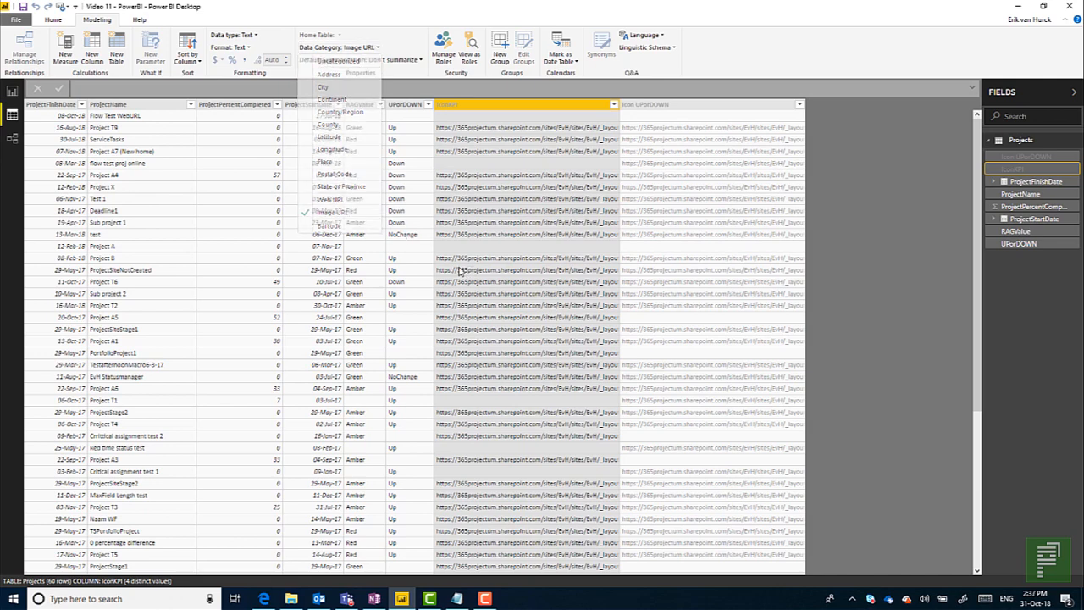
click(13, 90)
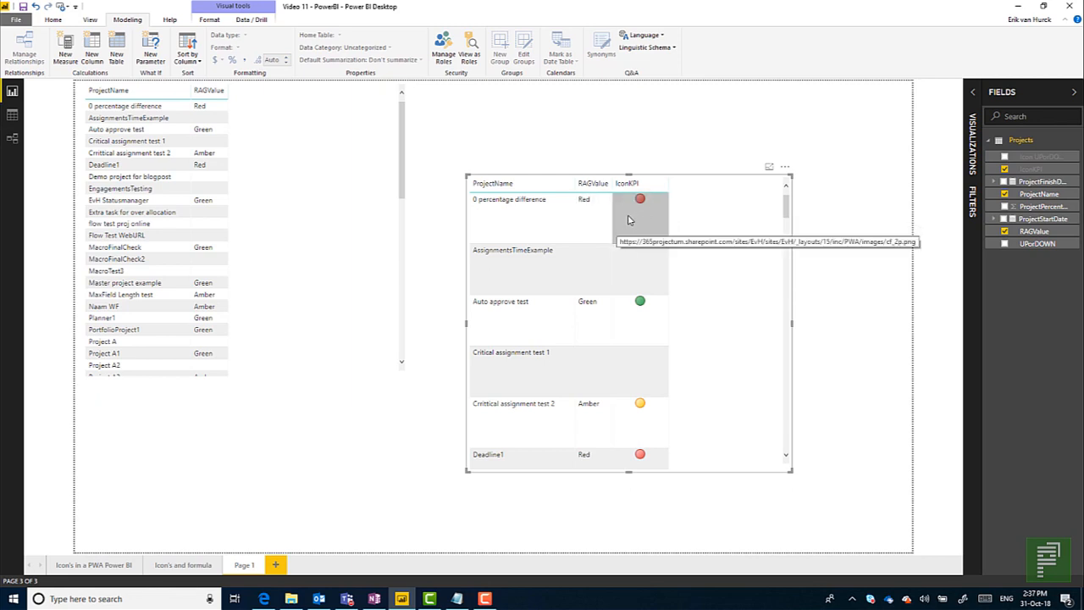
Set the image height in the second table's grid formatting to 24.
click(974, 95)
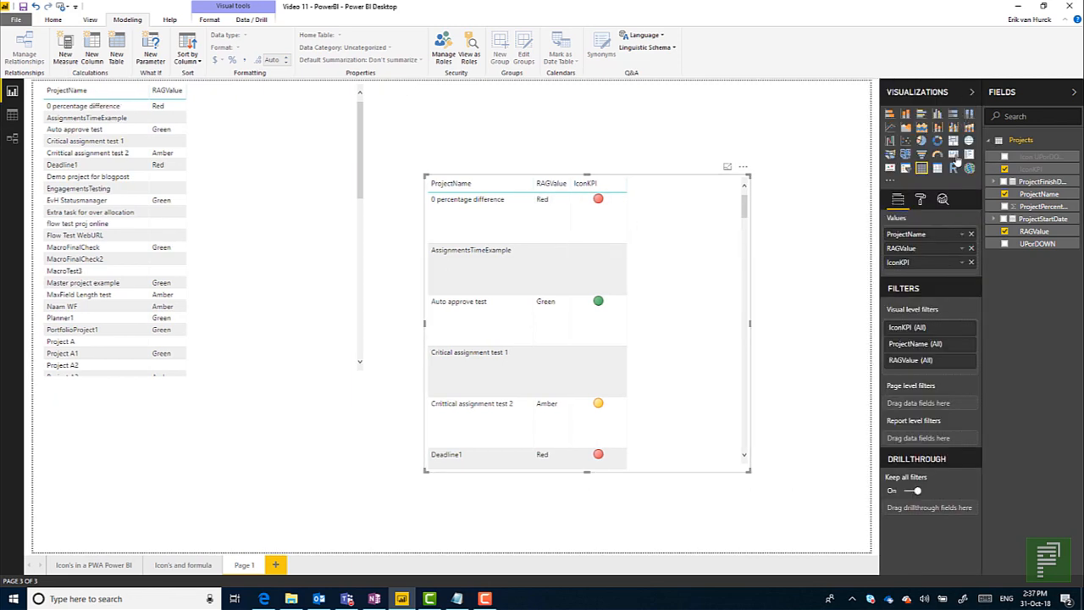
click(921, 200)
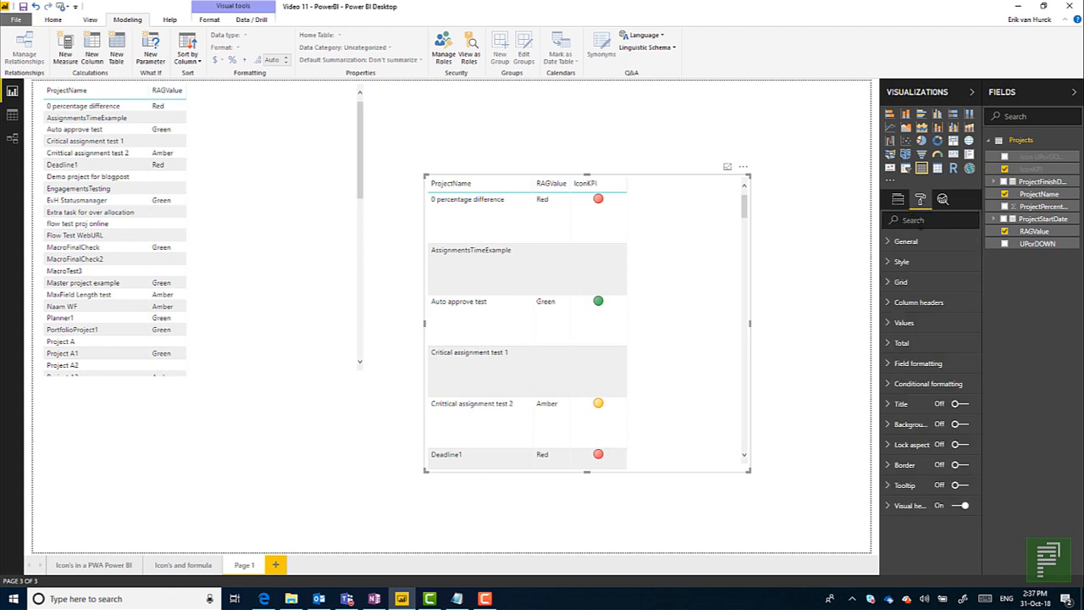
click(908, 289)
scroll(923, 478, down, 2)
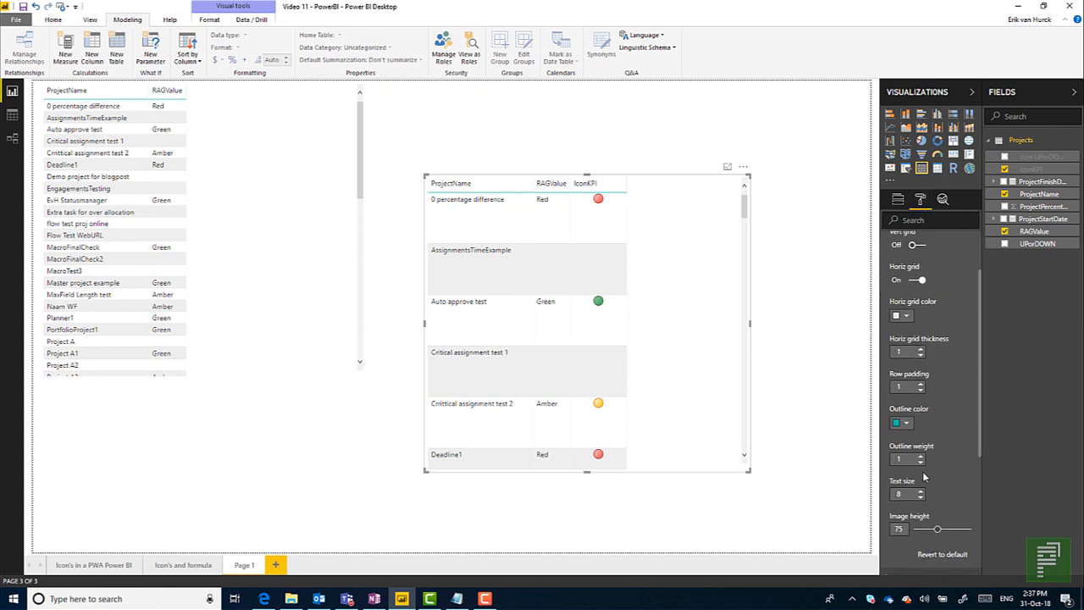
scroll(924, 479, down, 2)
click(891, 459)
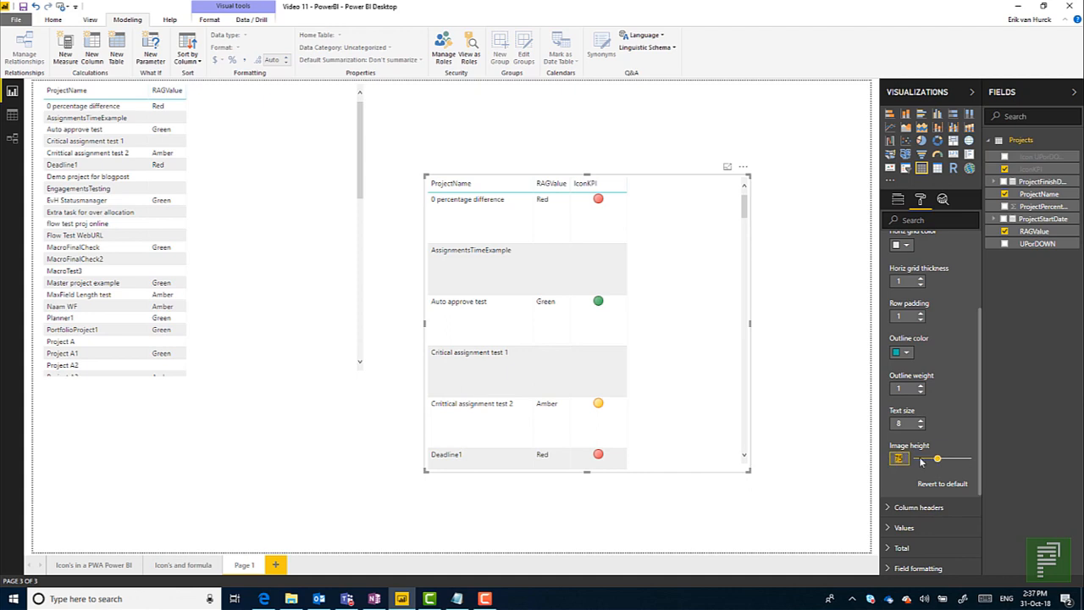
text(24)
key(Return)
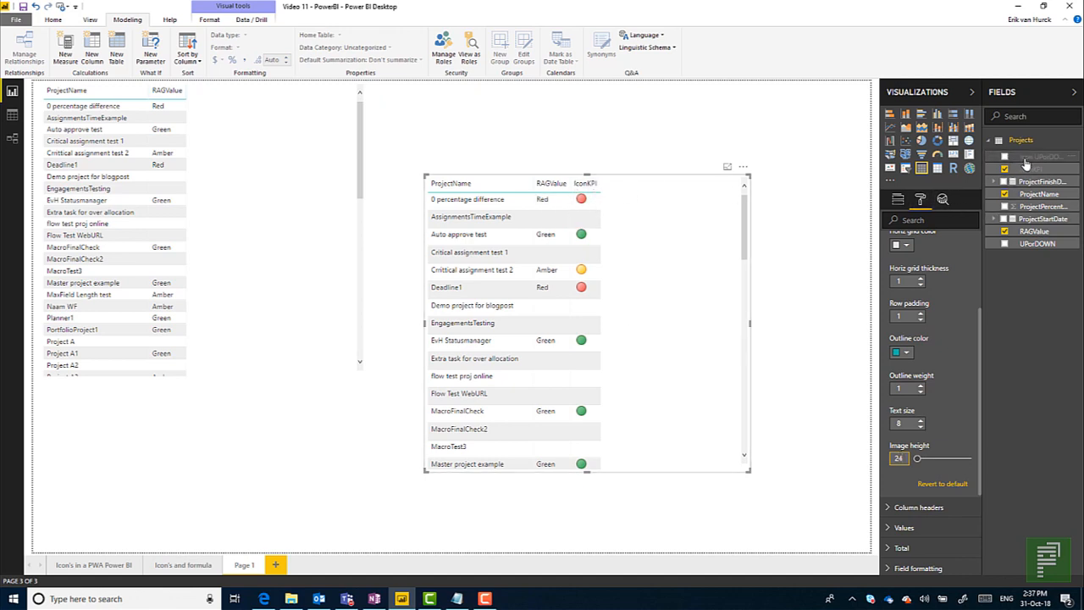
Add Icon UPorDOWN after IconKPI in the second table, and open the Icon's in a PWA Power BI page.
click(897, 199)
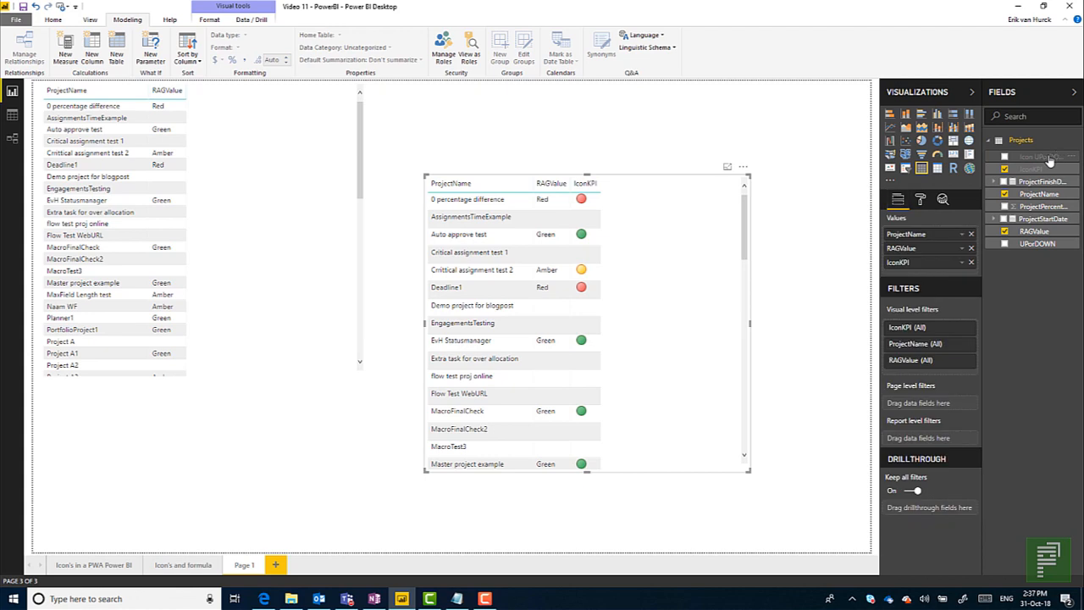
drag(928, 247, 938, 273)
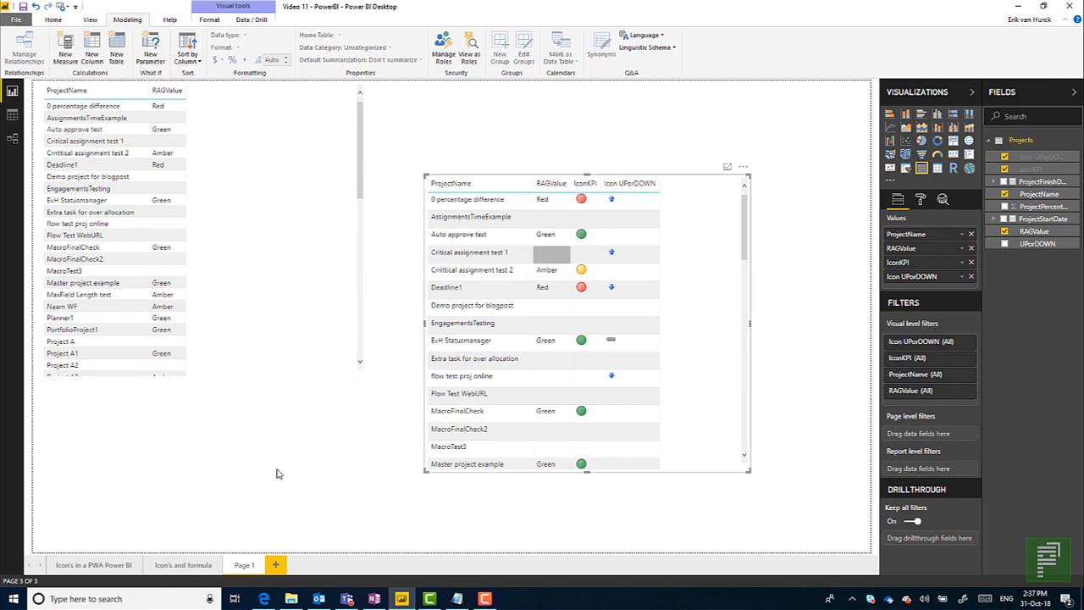
click(120, 565)
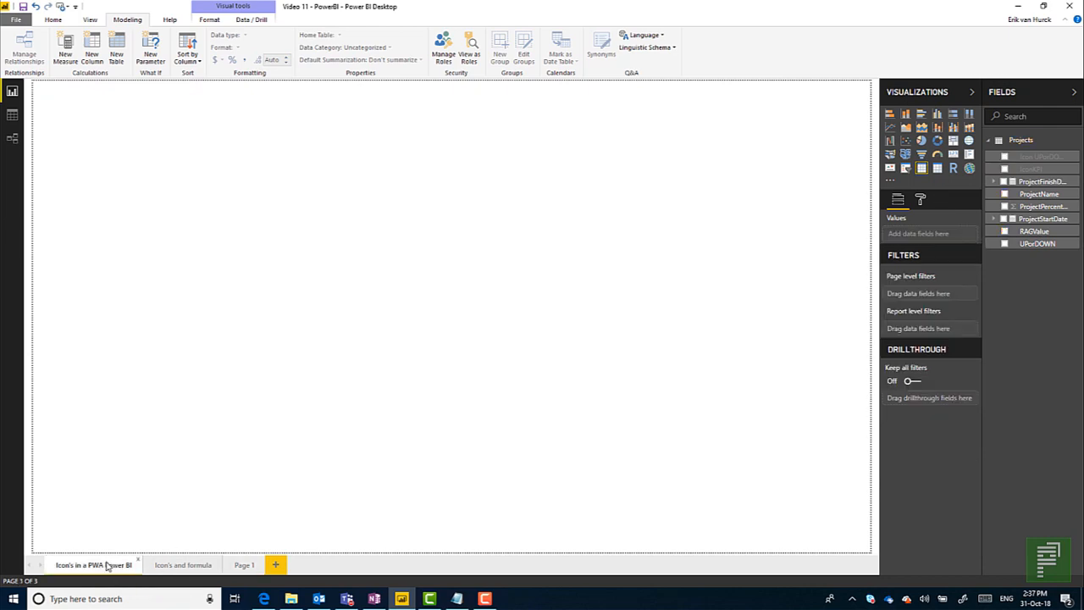